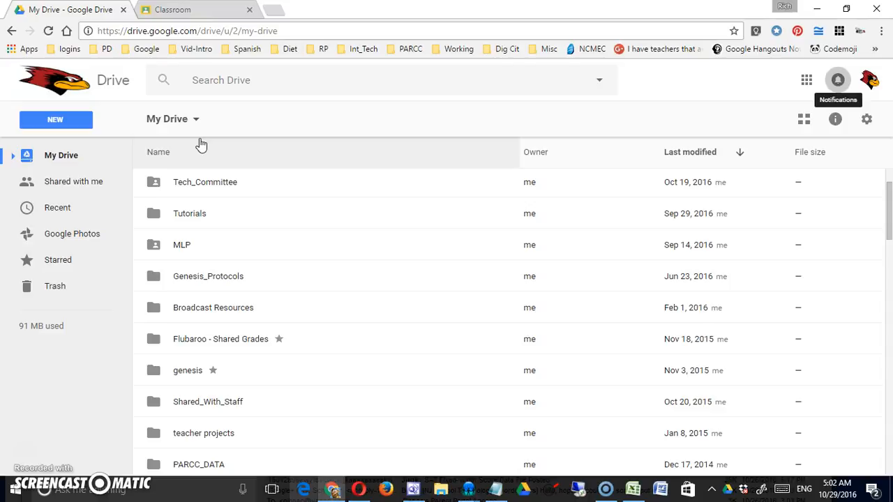
View the student account's Google Classroom page in Opera, and return to Google Drive in Chrome
click(359, 489)
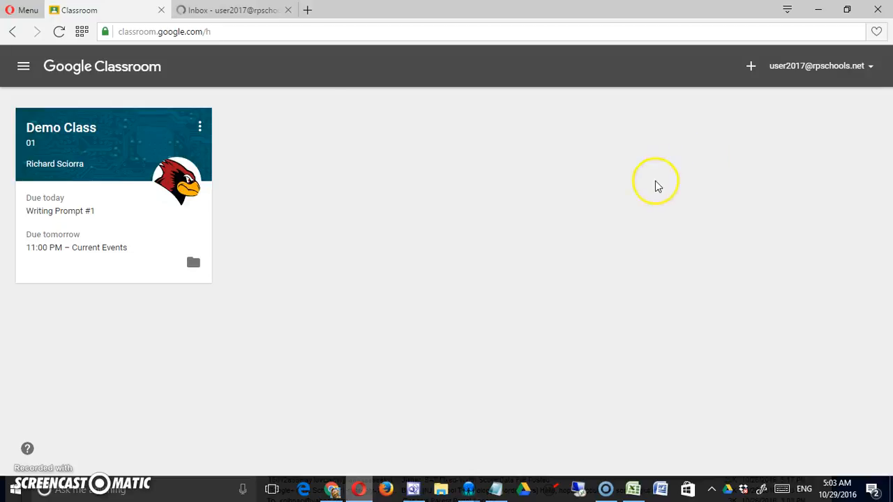
click(333, 488)
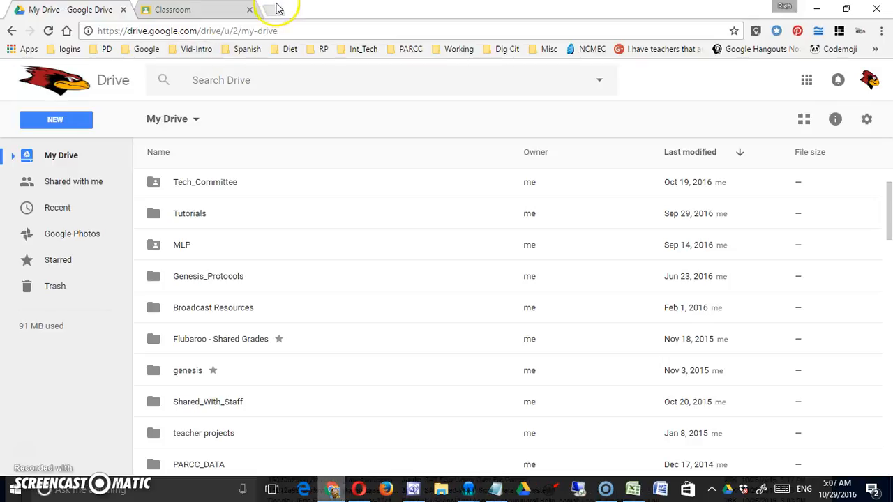
Search the Chrome Web Store for doctopus in a new tab, and close the store after viewing the Goobric extensions
click(277, 10)
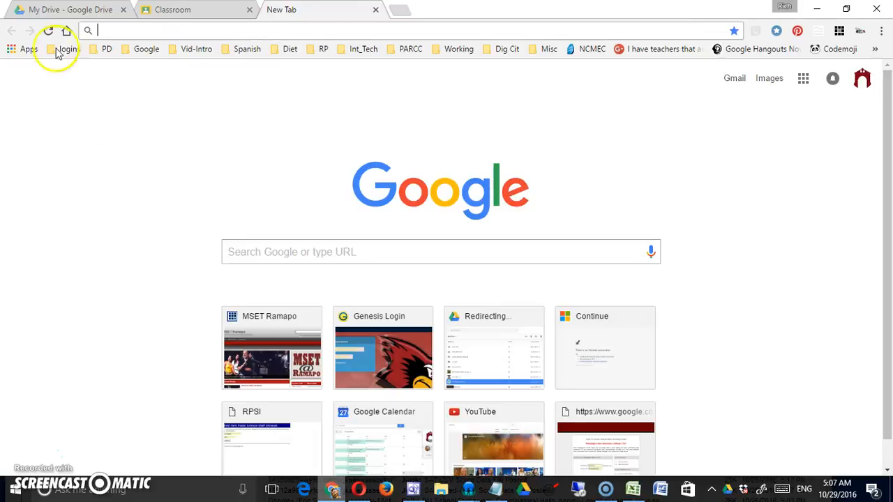
click(16, 48)
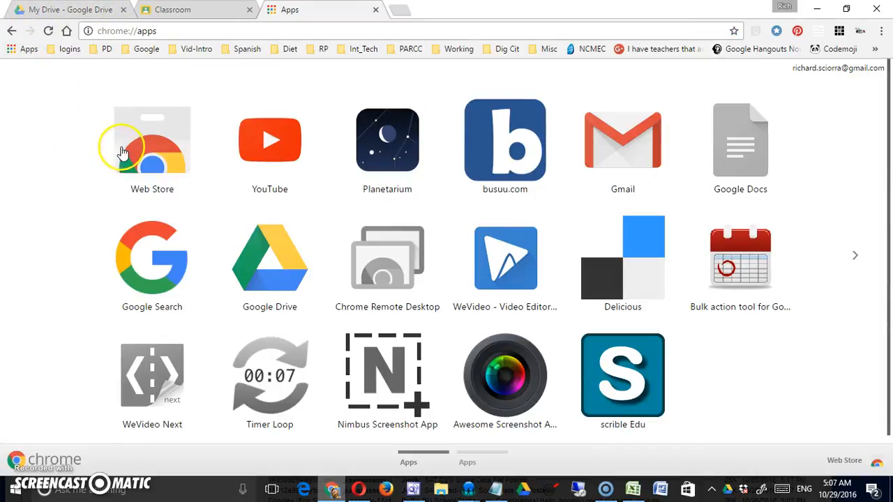
click(121, 152)
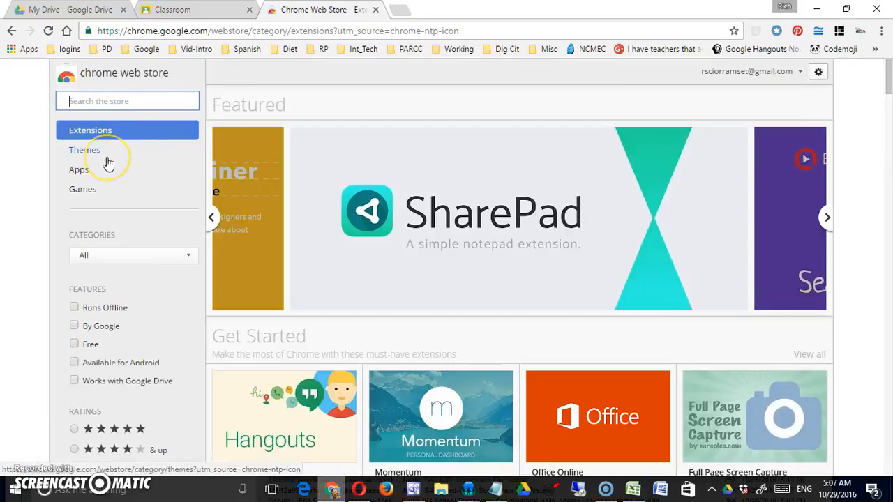
text(doctopus)
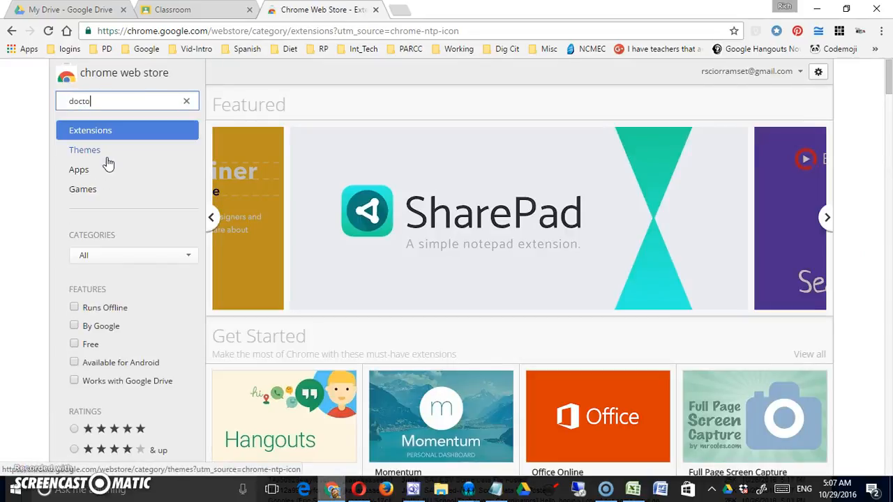
key(Return)
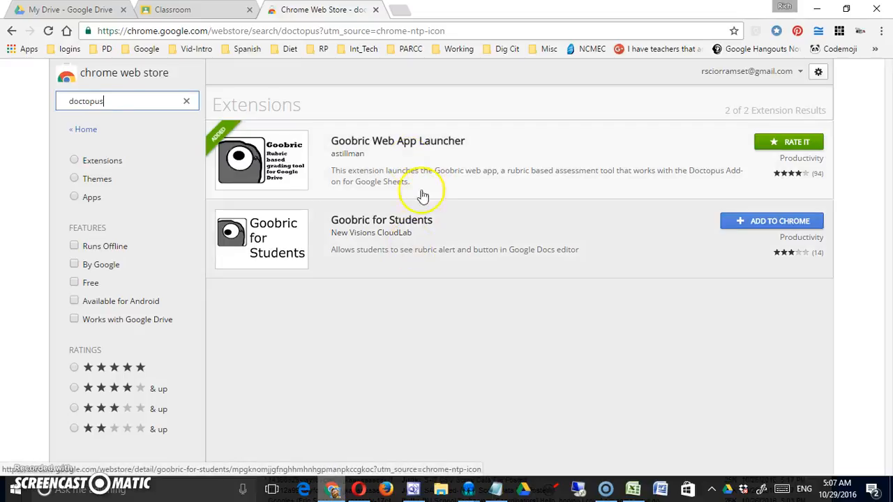
click(401, 173)
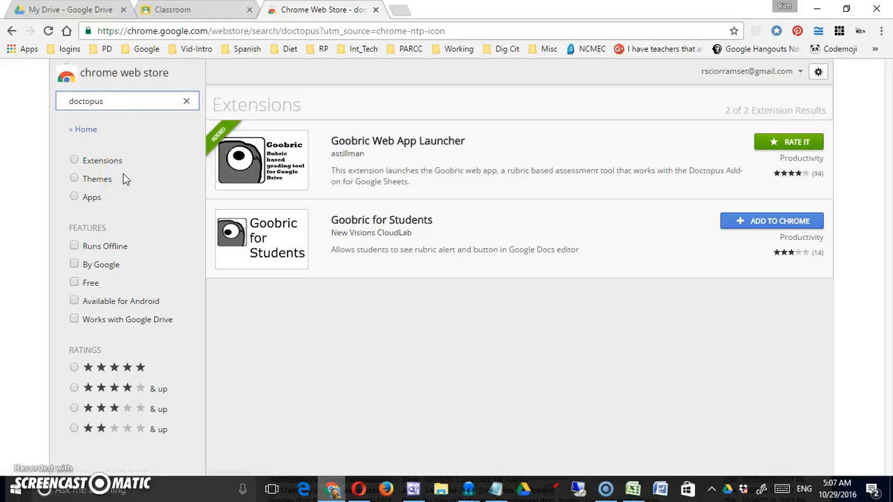
click(375, 10)
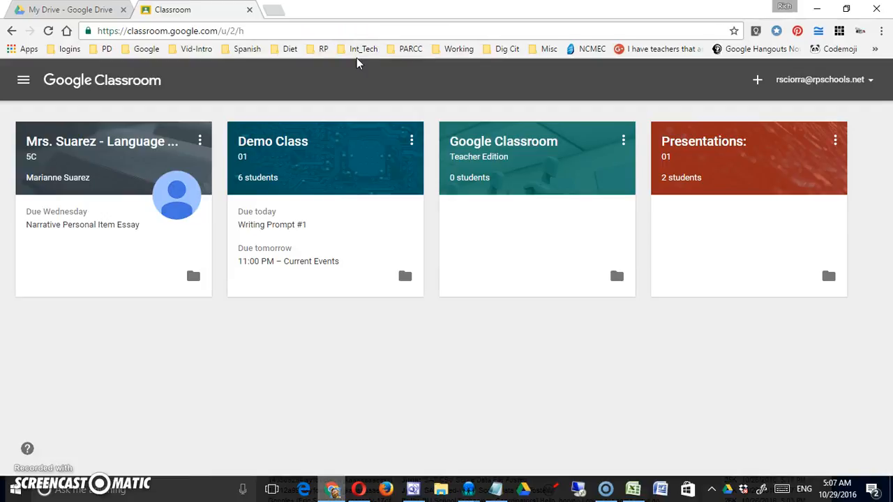
Create a new Google Sheets spreadsheet from My Drive and name it My Roster ELA period 1
click(78, 9)
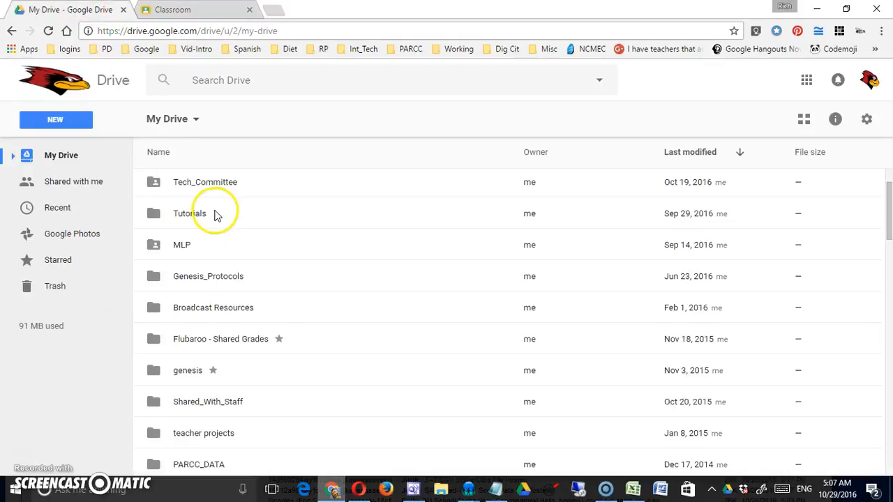
click(61, 122)
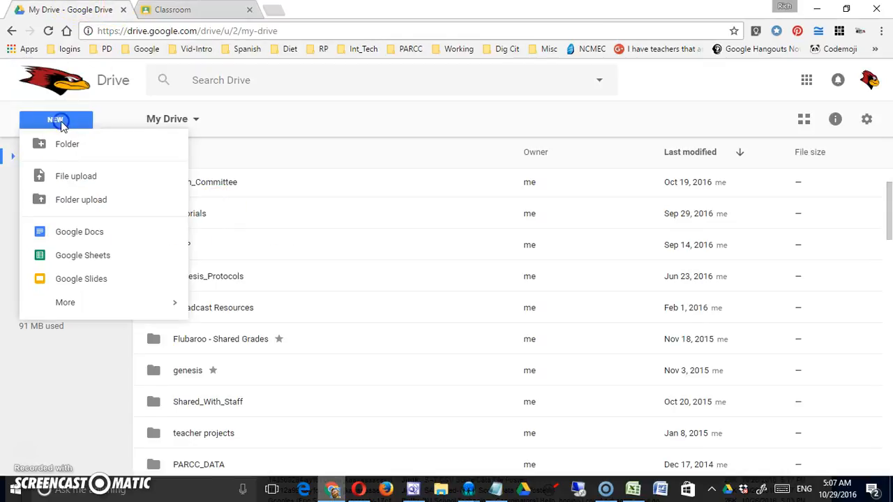
click(79, 256)
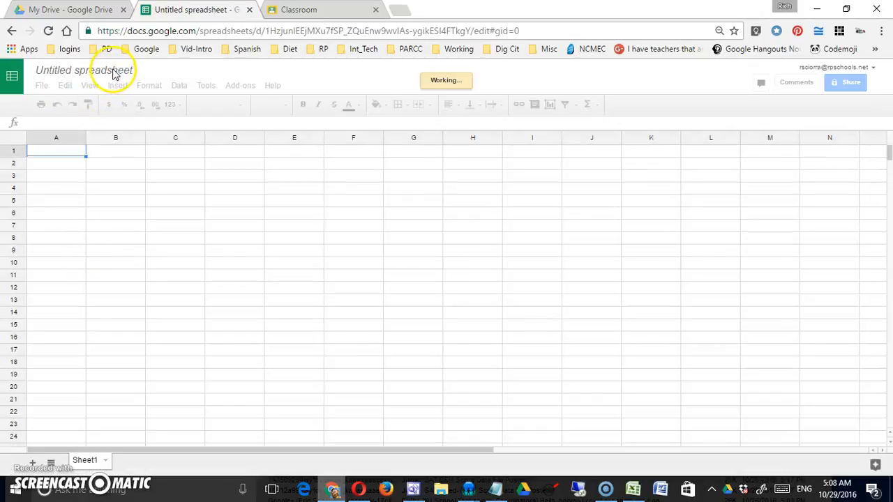
click(119, 72)
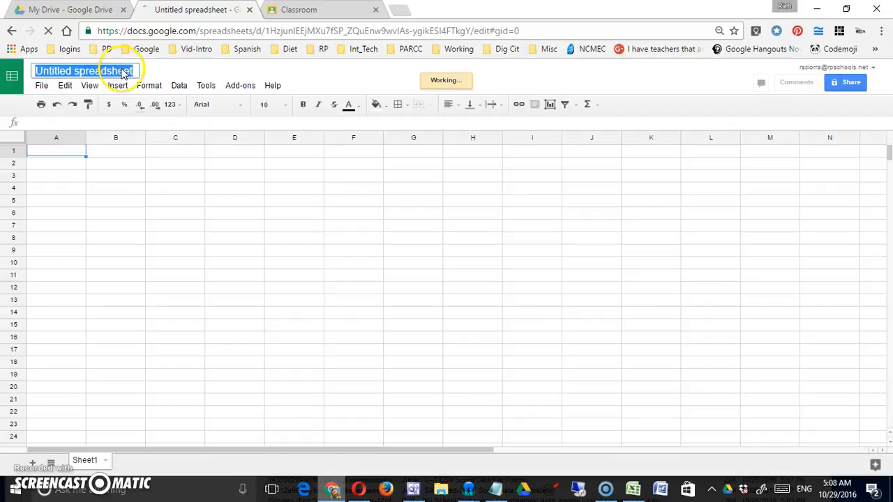
text(My )
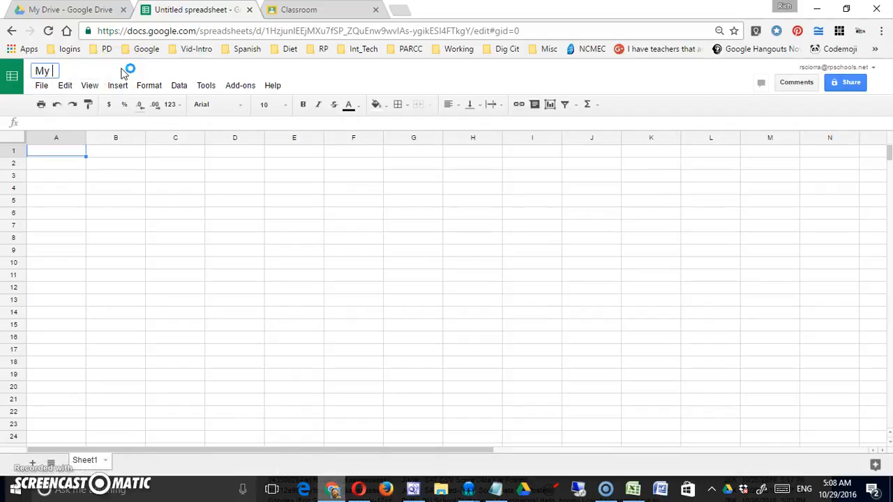
text(Roster E)
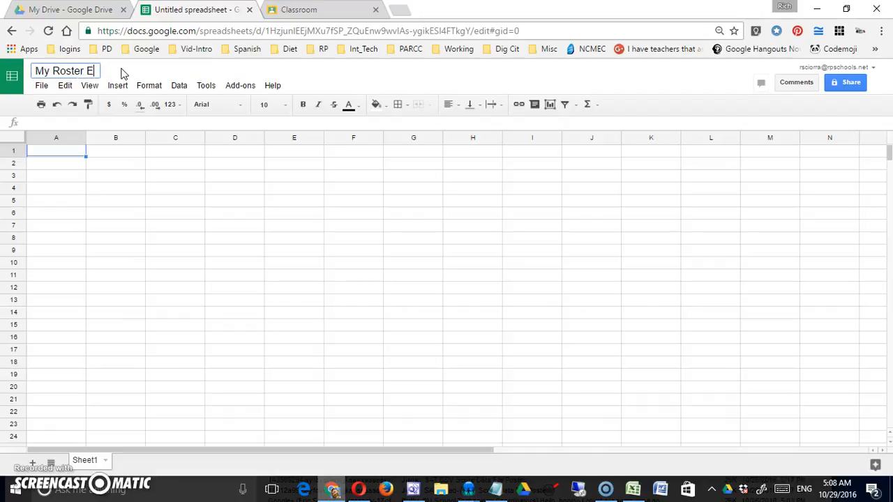
text(LA period 1)
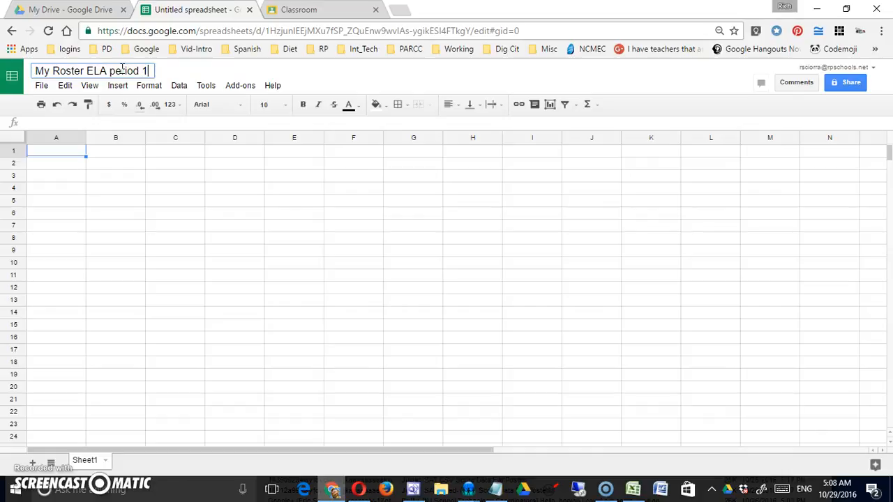
click(176, 203)
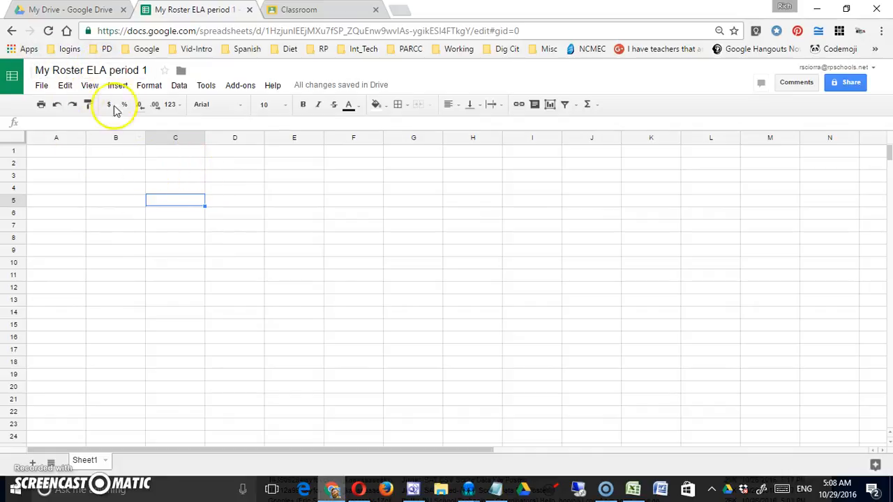
click(216, 261)
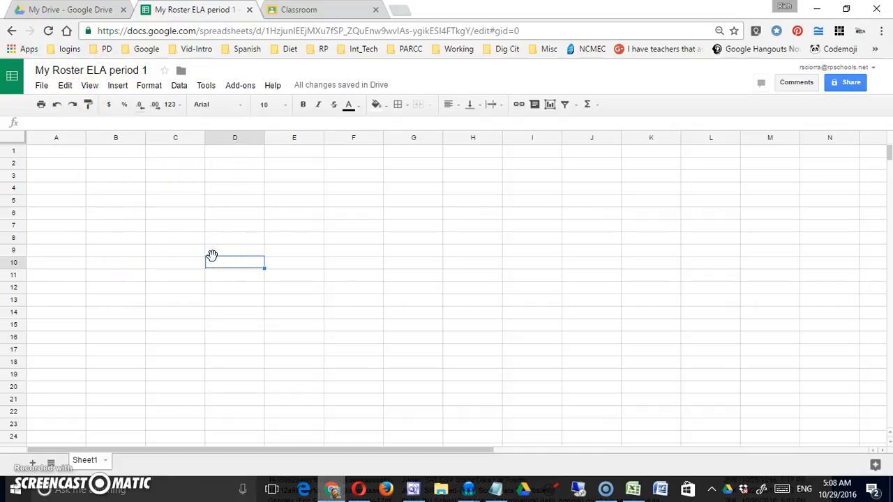
Search the spreadsheet add-ons for doctopus and install the free Doctopus add-on, granting the access it requests
click(240, 86)
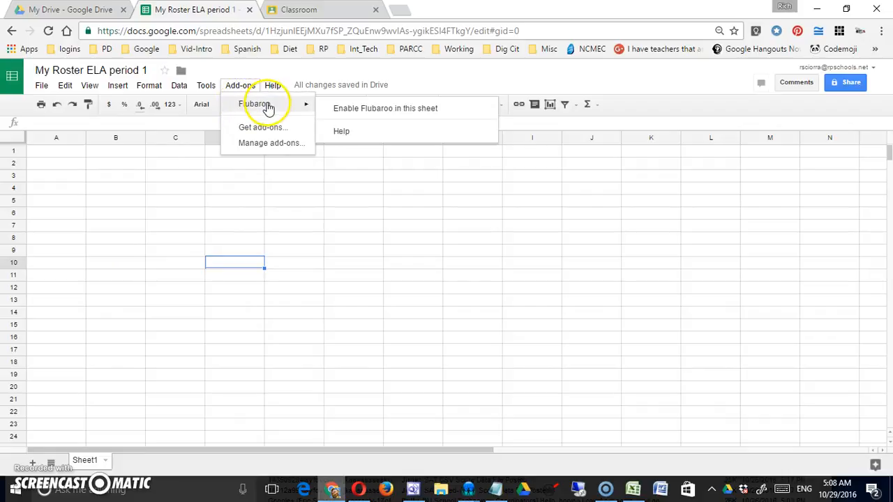
click(244, 108)
click(246, 127)
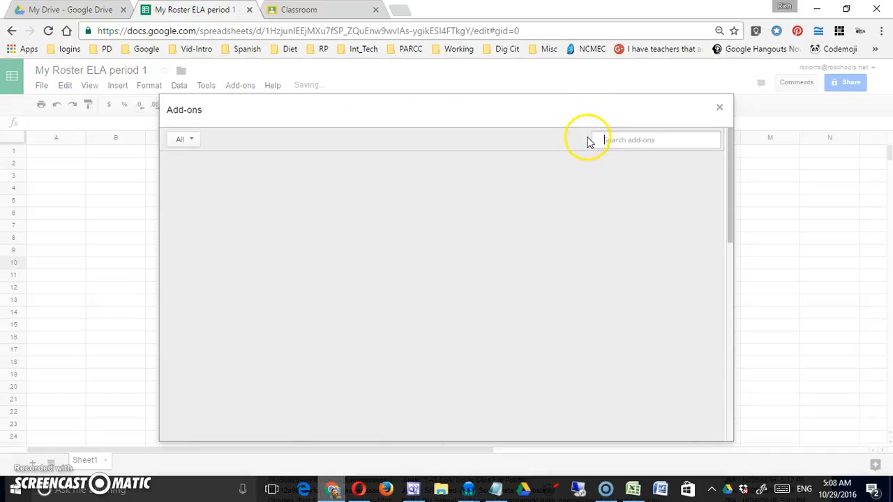
click(612, 140)
text(doctopus)
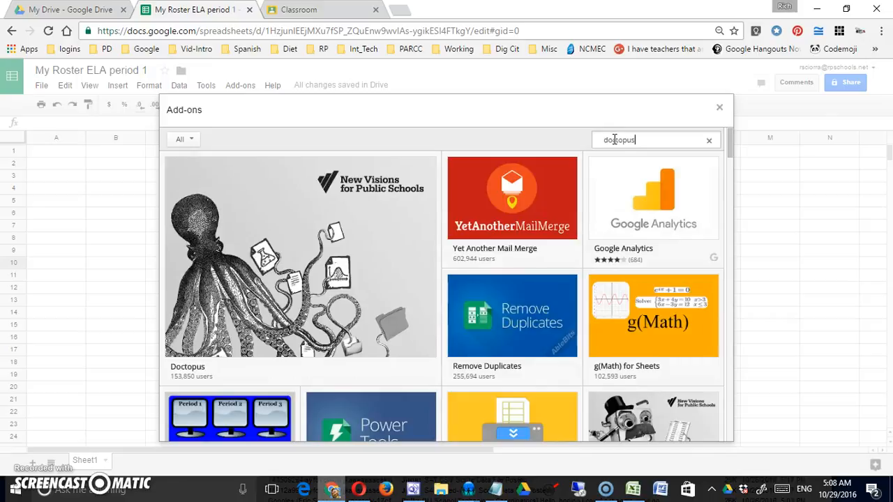
key(Return)
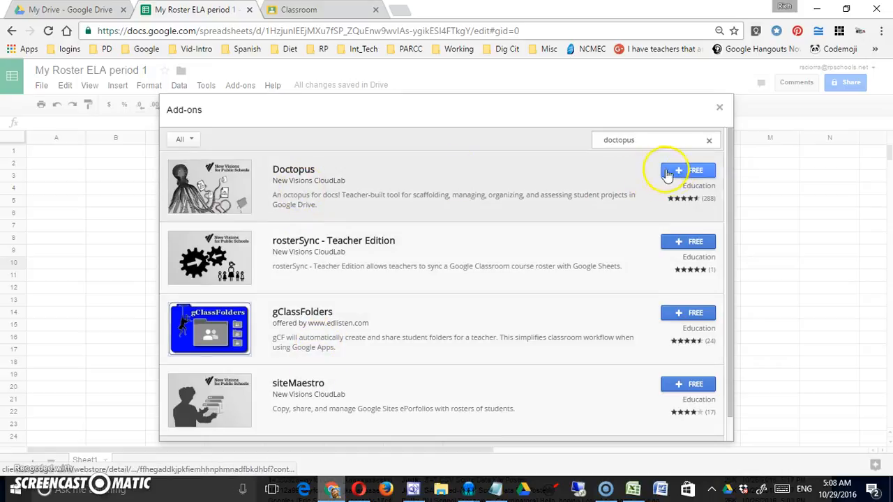
click(687, 170)
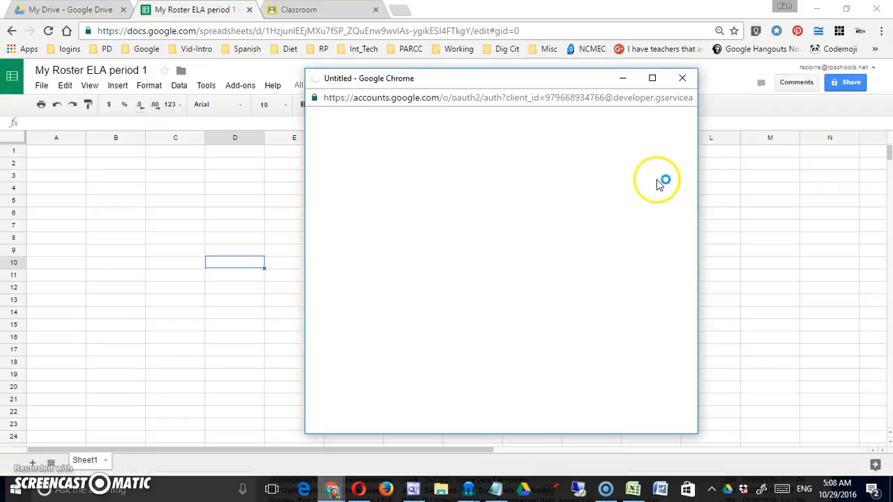
scroll(623, 307, down, 5)
scroll(622, 314, down, 3)
click(610, 406)
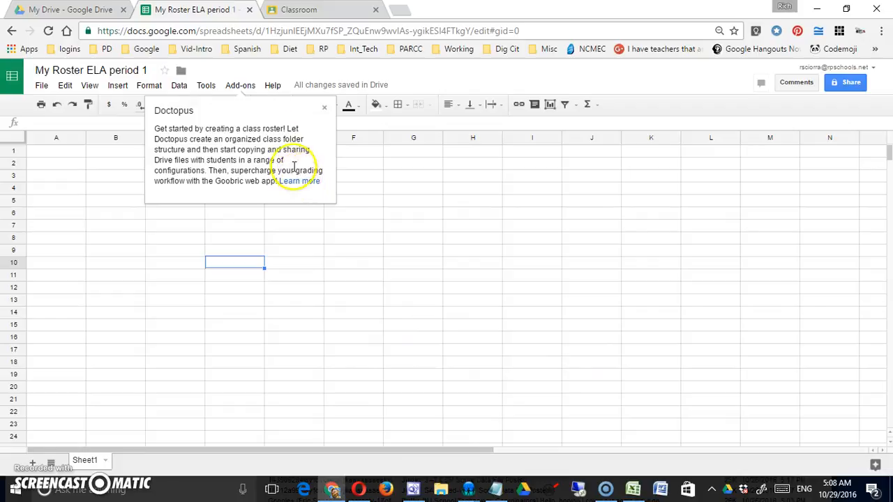
Launch the Doctopus add-on's setup at Step 1: Select mode
click(238, 86)
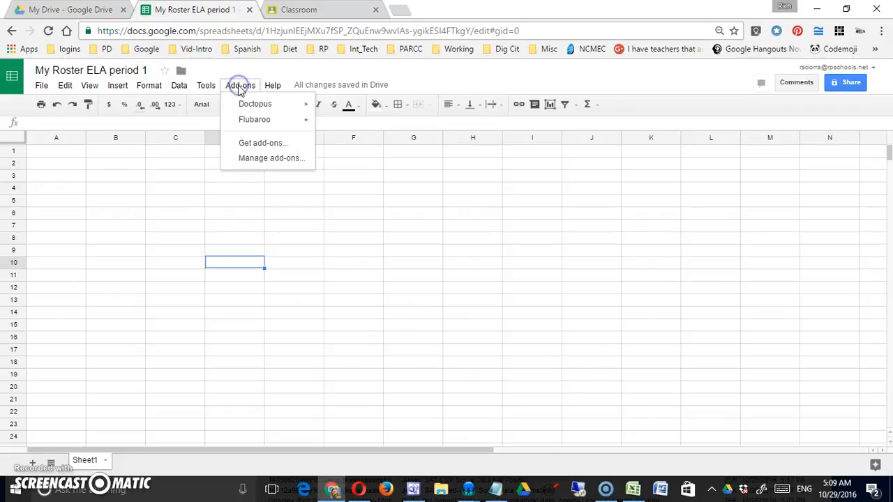
mouse_move(244, 110)
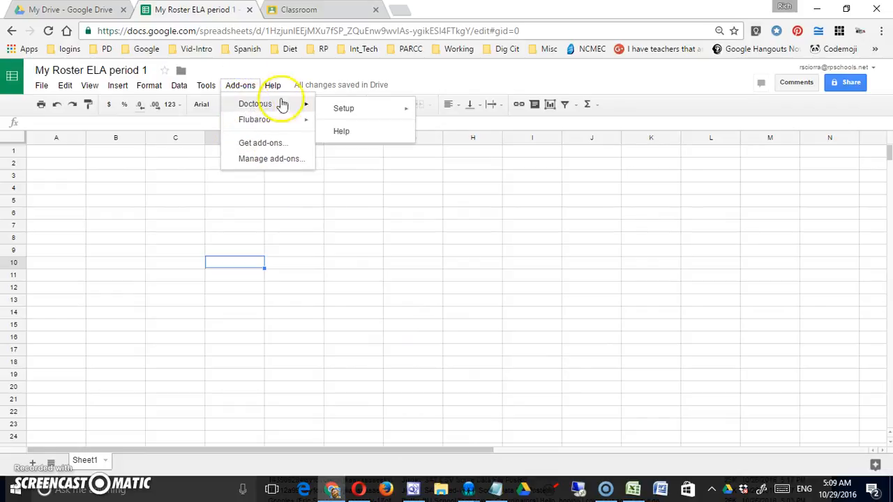
mouse_move(352, 110)
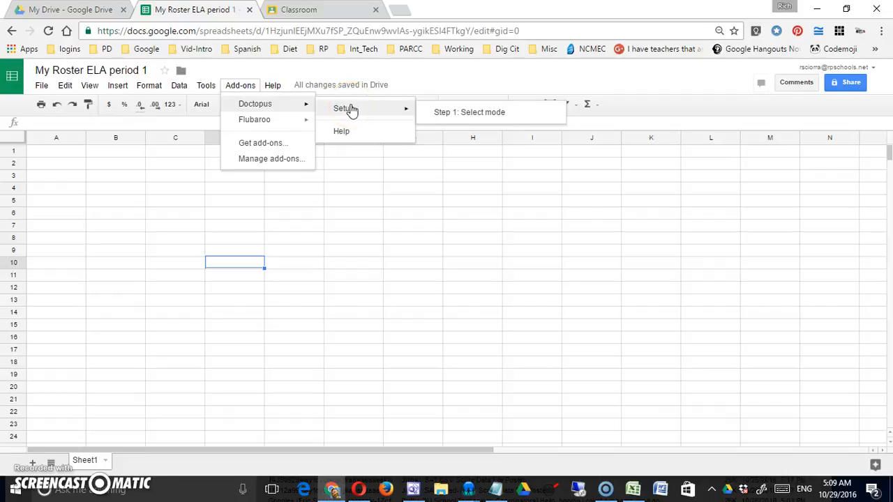
click(352, 111)
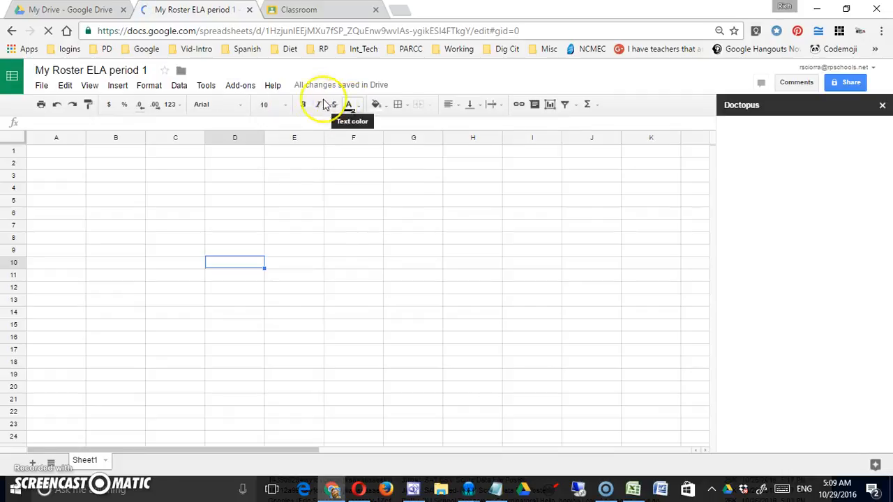
click(241, 91)
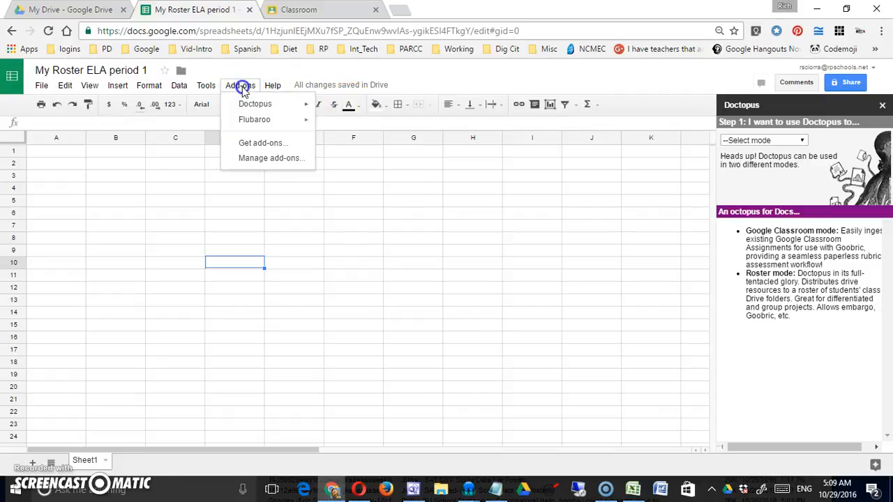
click(557, 212)
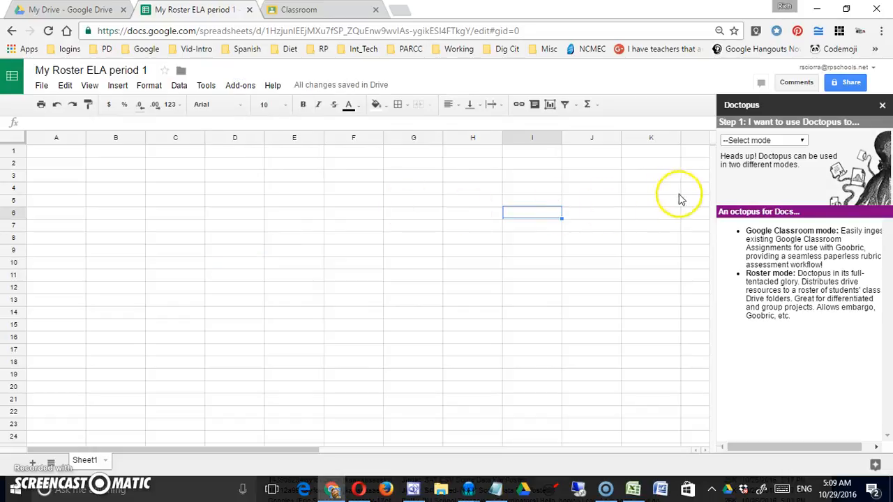
Set Doctopus to distribute Drive resources to a roster, choose to build a new roster, and read the roster method descriptions
click(801, 141)
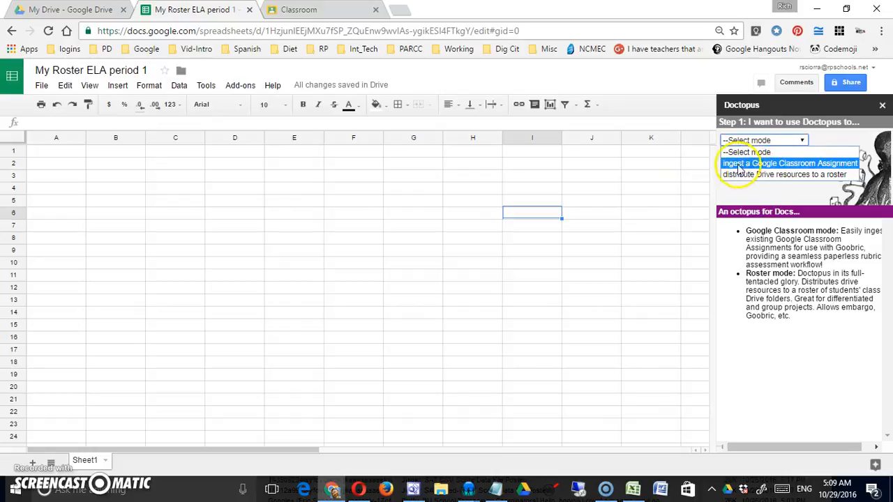
click(807, 176)
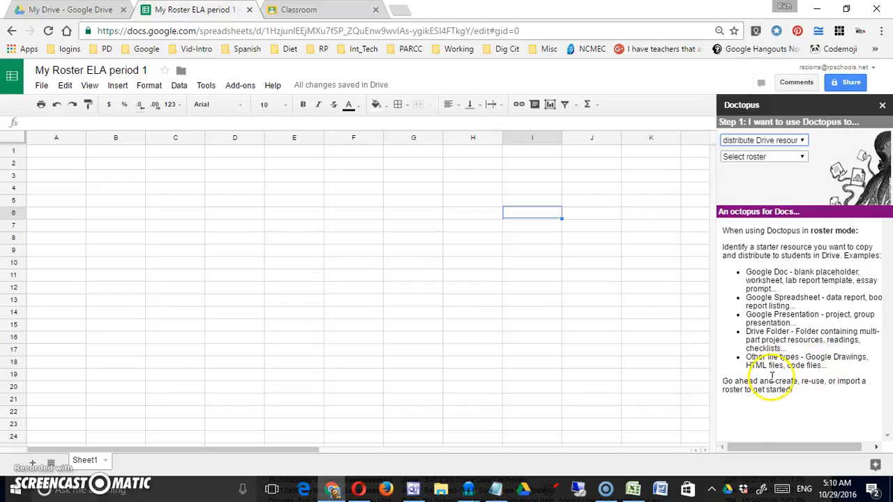
click(795, 158)
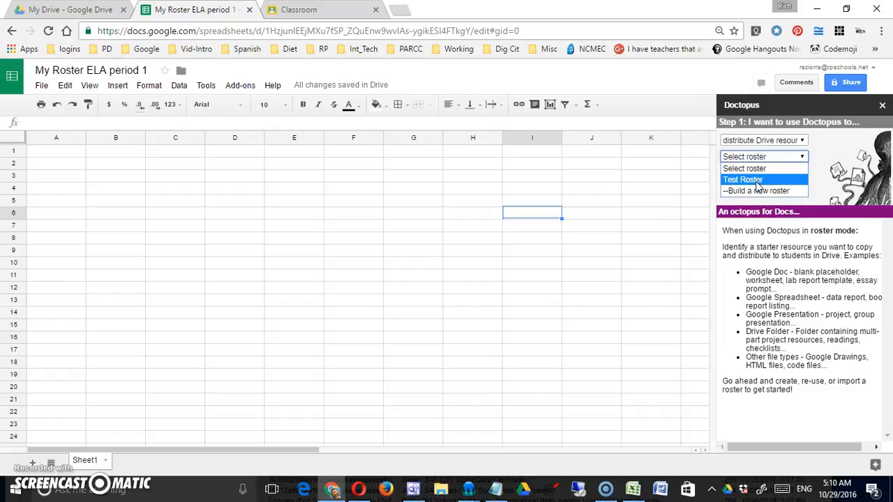
click(754, 190)
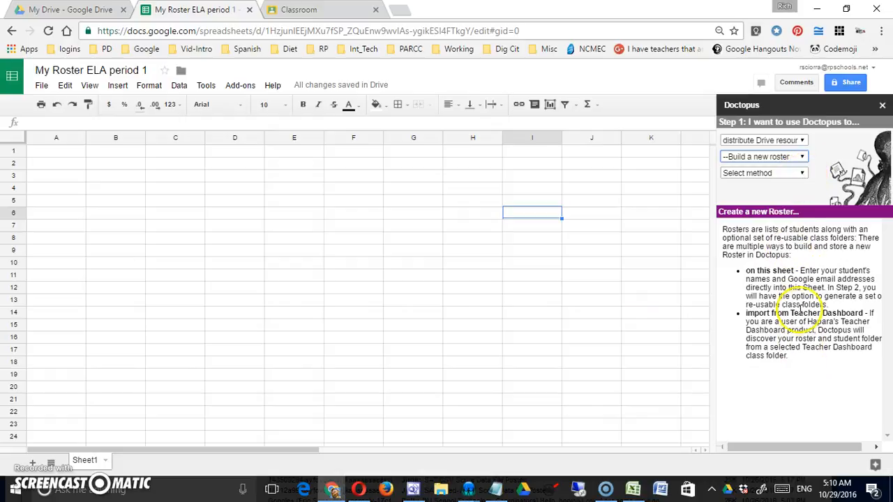
drag(746, 314, 785, 331)
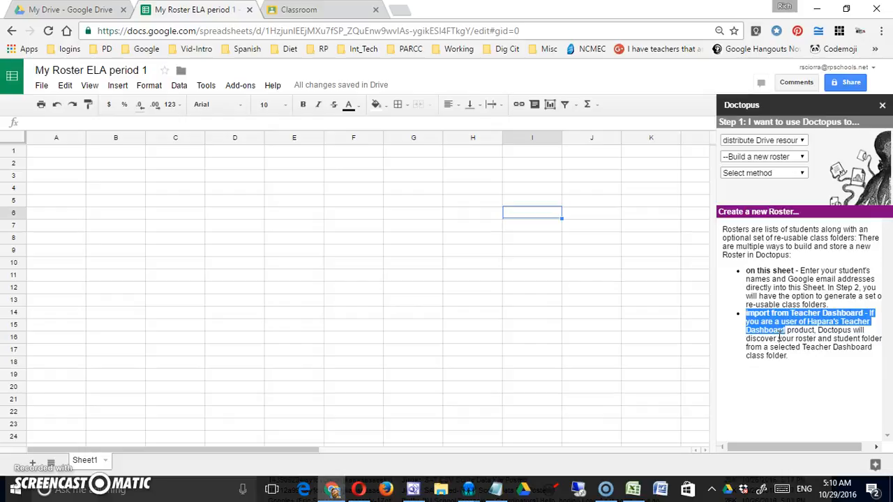
Choose to build the new roster on this Sheet and create it
click(774, 284)
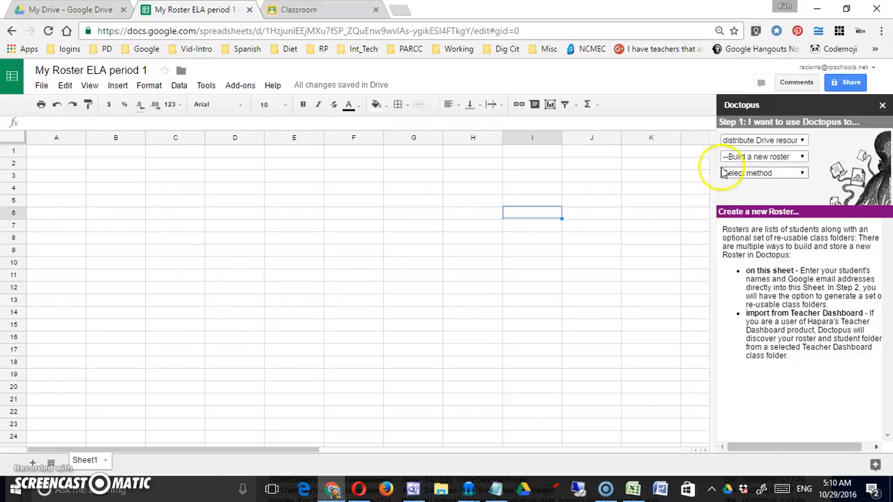
click(792, 175)
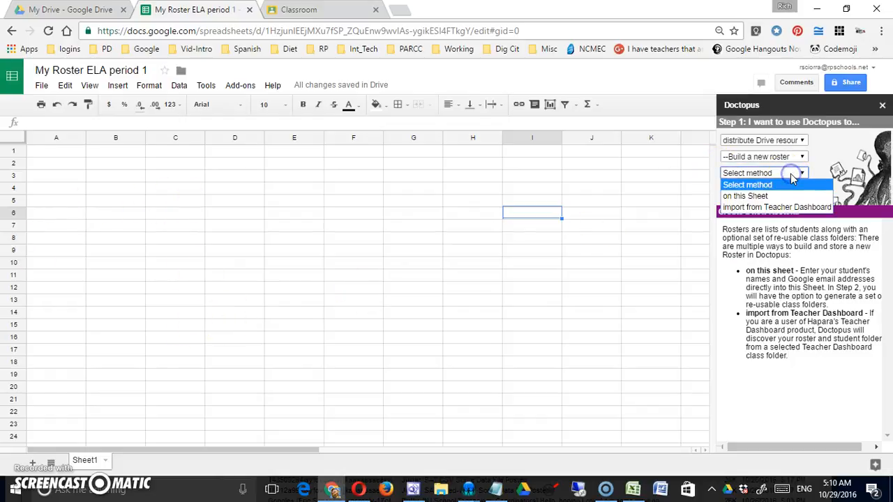
click(745, 196)
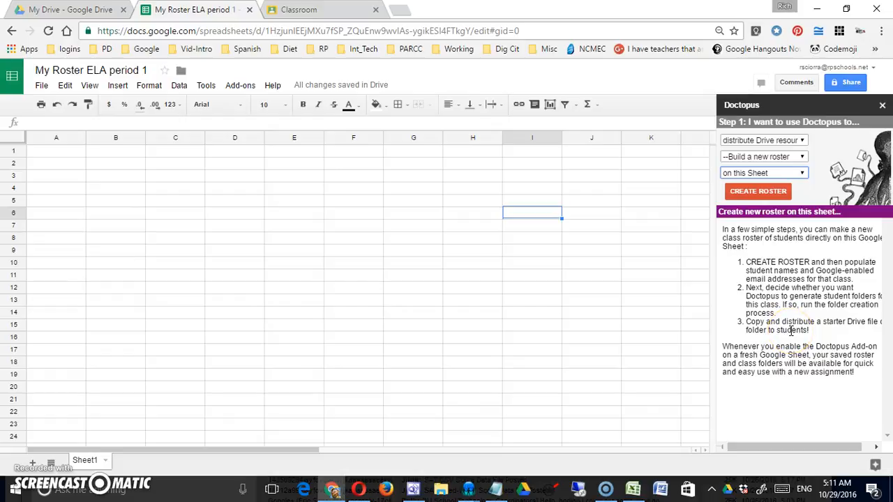
click(755, 191)
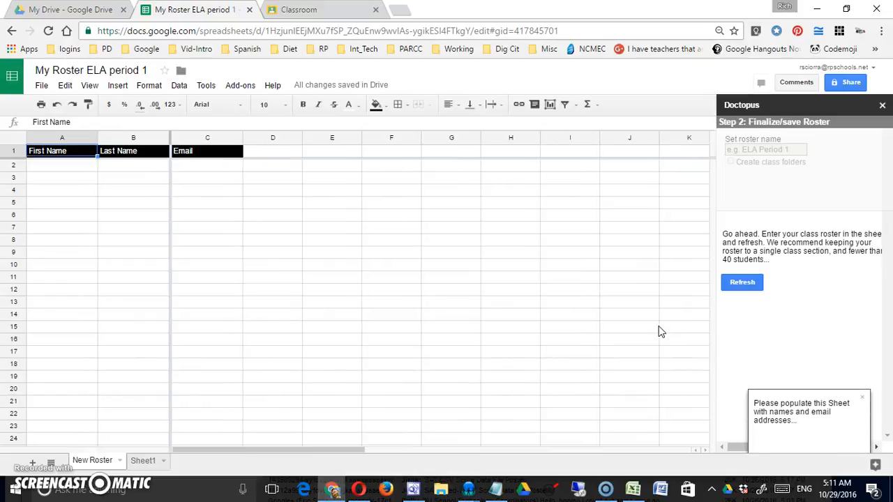
Fill the roster with first name User, last names 2017 to 2022, and each student's email address in rows 2 to 7
click(44, 168)
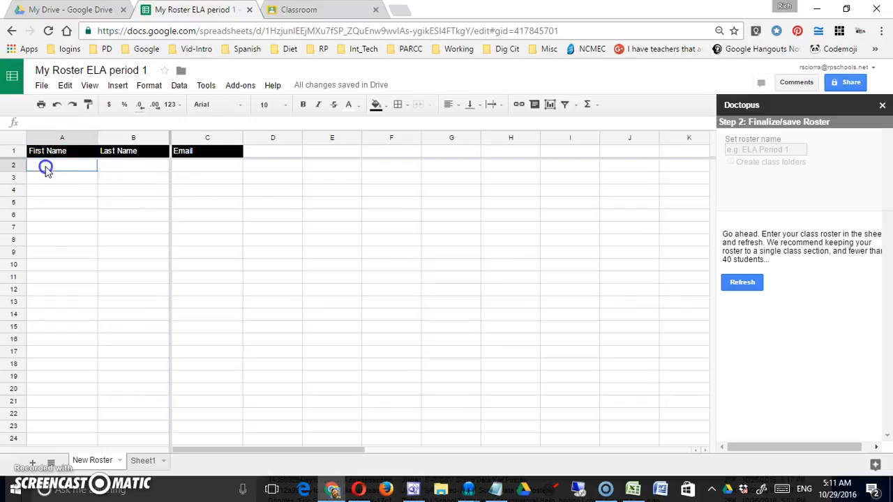
click(109, 161)
click(211, 165)
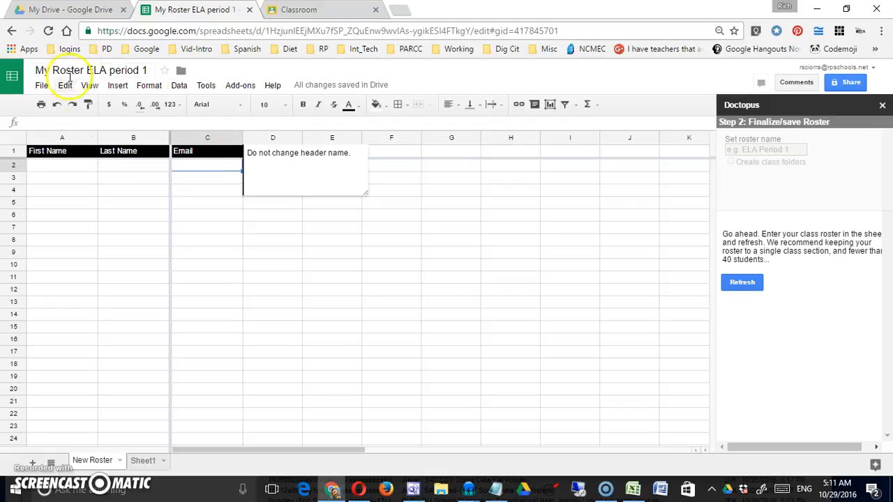
click(220, 168)
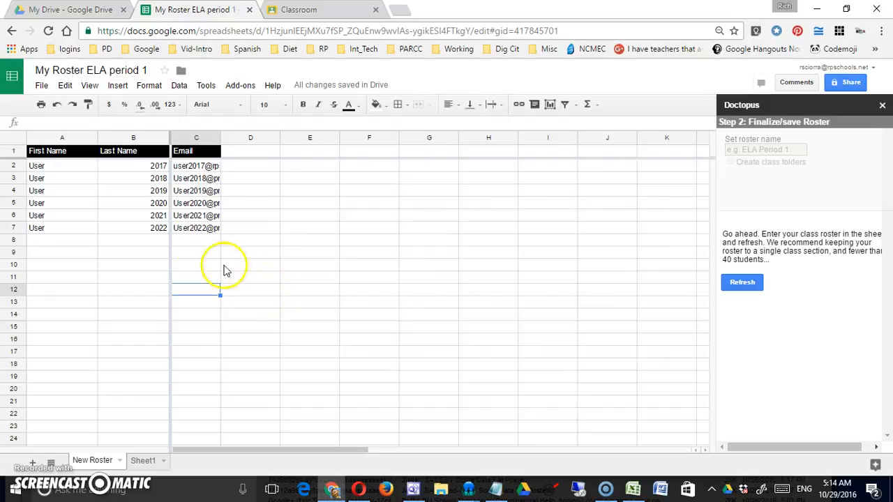
Narrow the First Name column and refresh Doctopus so it reads the entered class roster
drag(97, 136, 70, 135)
click(323, 350)
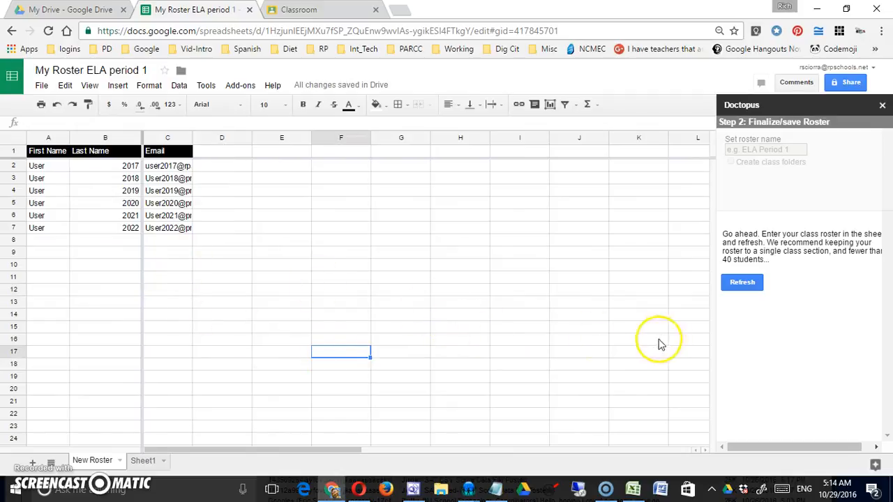
click(753, 285)
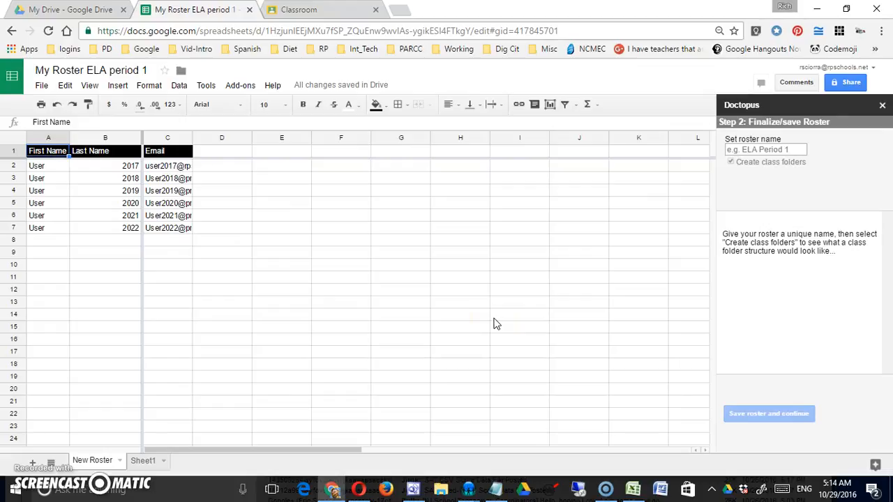
Set the roster name to My Roster ELA Period 1
click(745, 149)
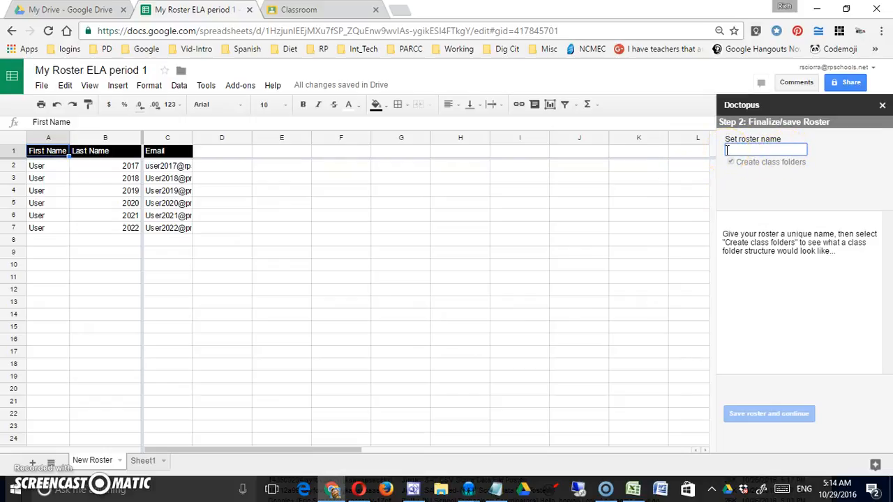
text(My Roster)
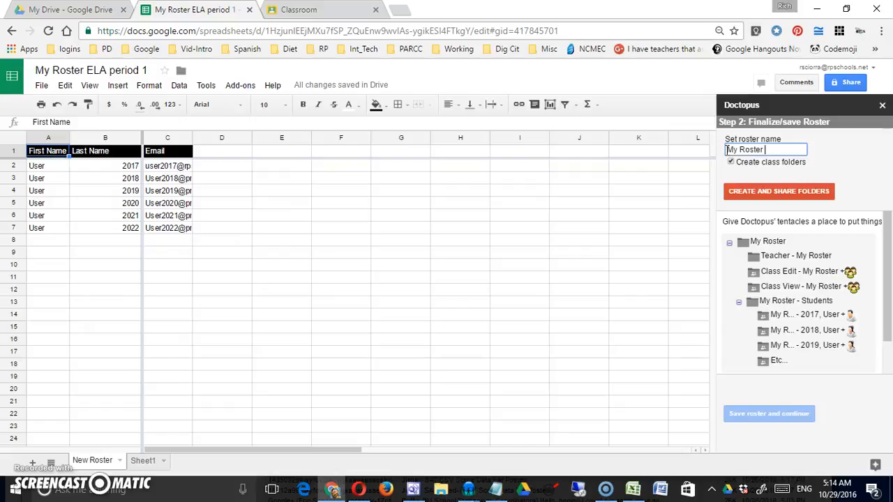
text( ELA Period)
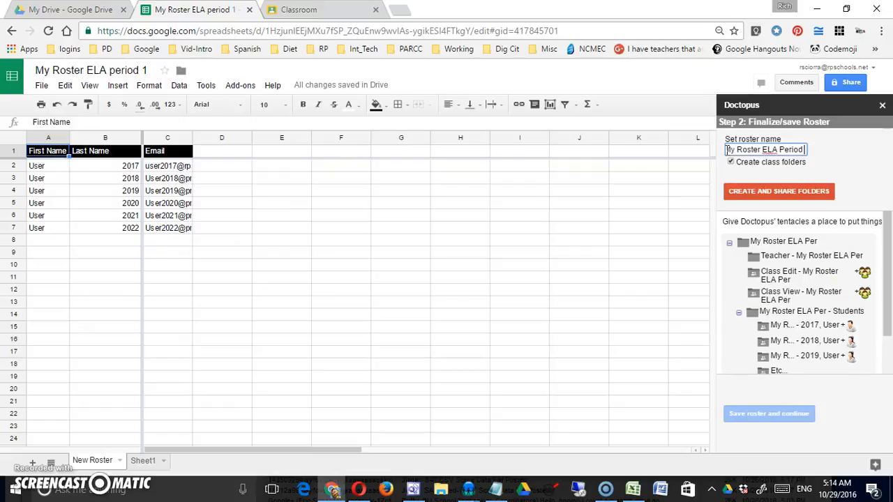
text( 1)
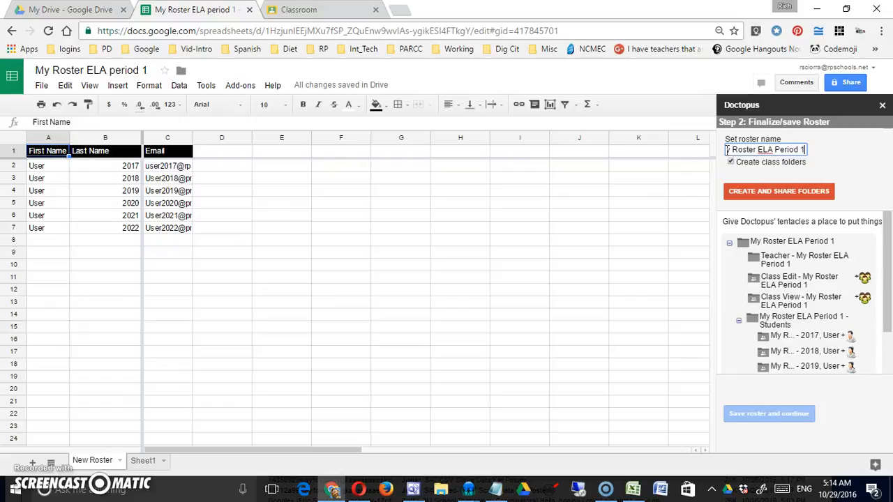
Examine the proposed class folder structure, reading the tips for the root, Teacher, Class View and Students folders
mouse_move(887, 300)
mouse_down()
mouse_move(889, 371)
mouse_move(891, 302)
mouse_up()
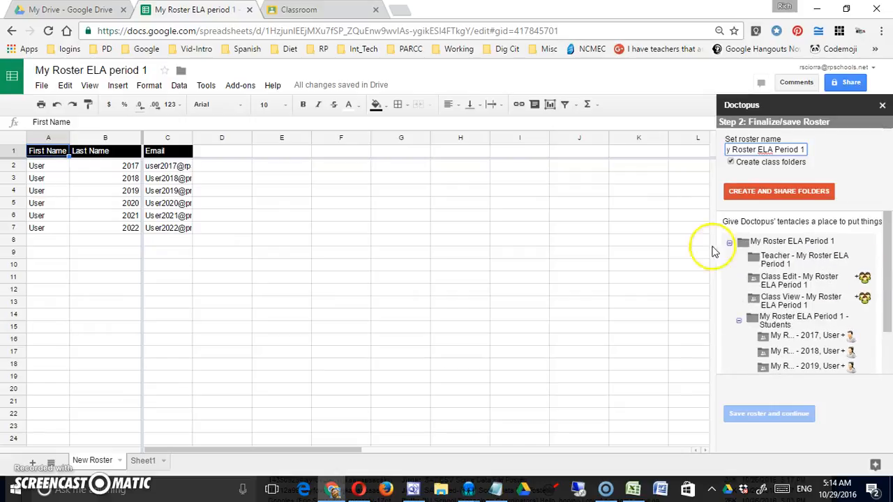
mouse_move(763, 250)
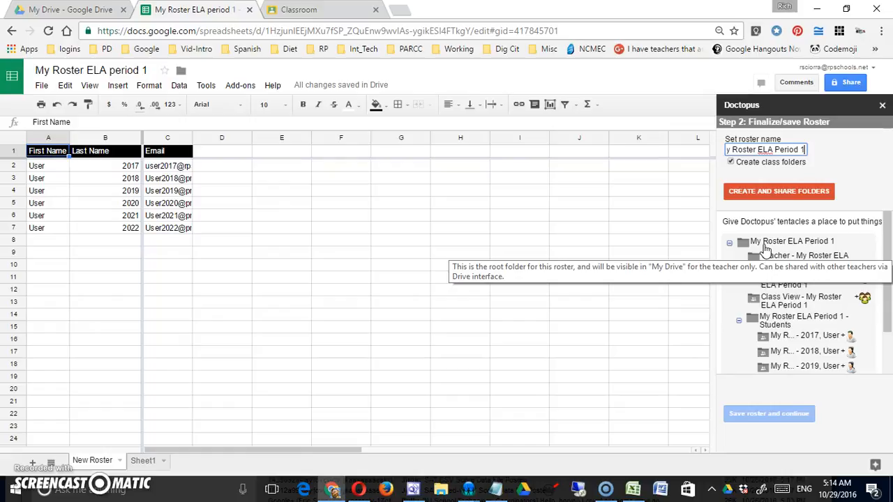
click(786, 247)
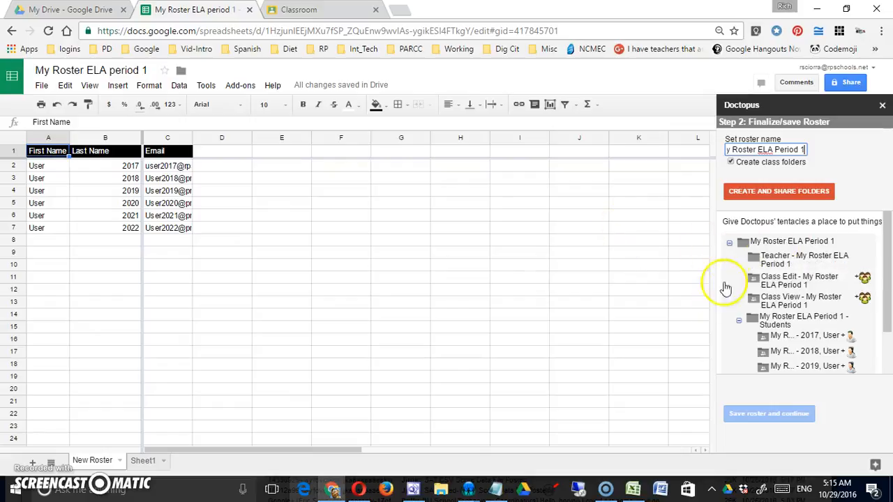
mouse_move(790, 263)
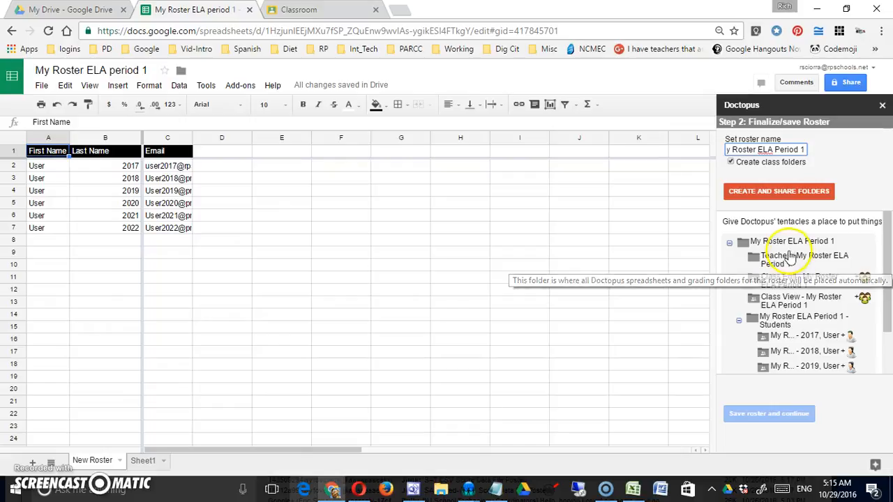
click(800, 260)
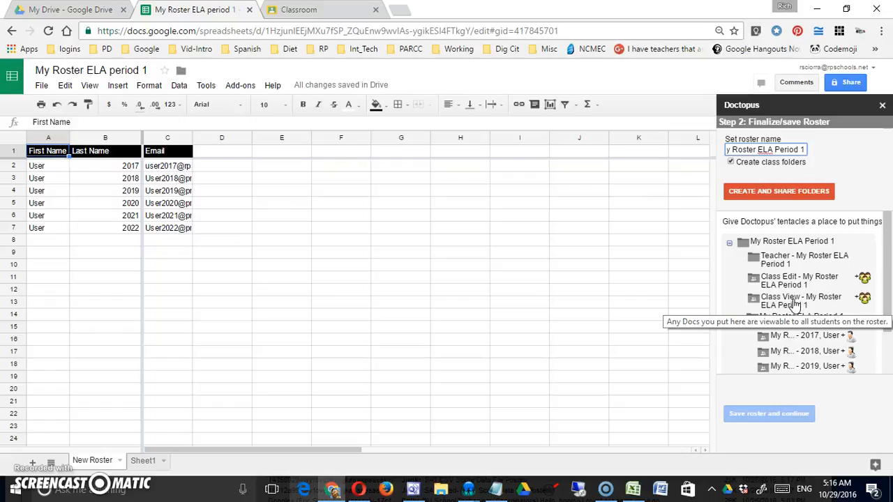
click(788, 304)
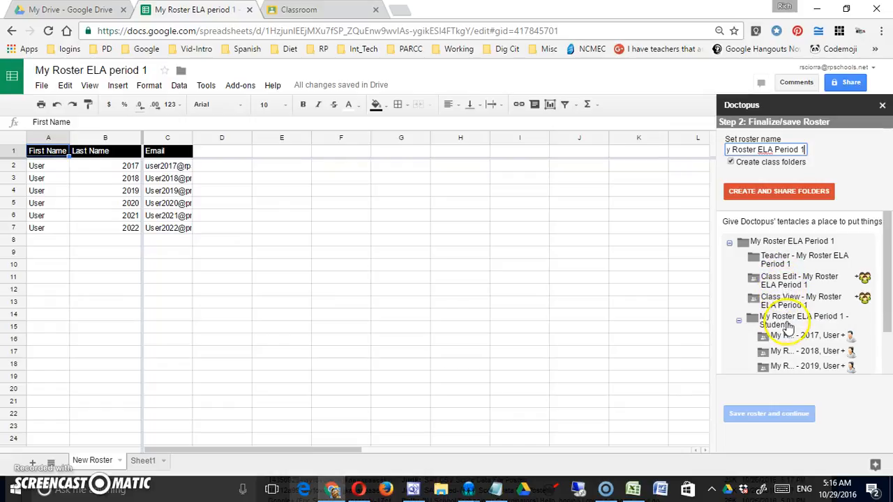
mouse_move(788, 324)
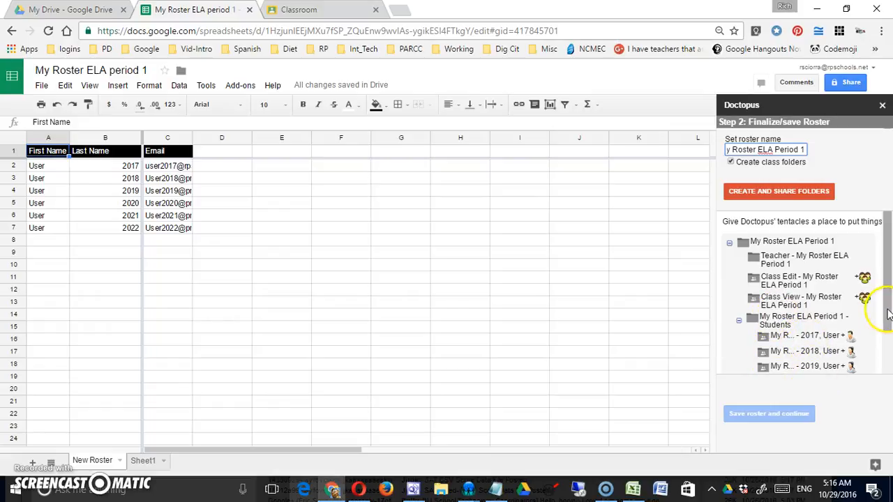
scroll(872, 292, down, 2)
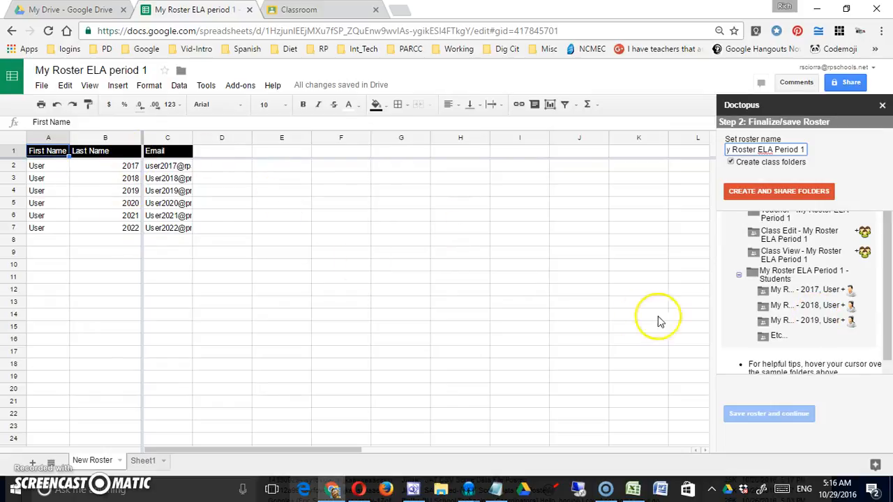
drag(888, 323, 888, 292)
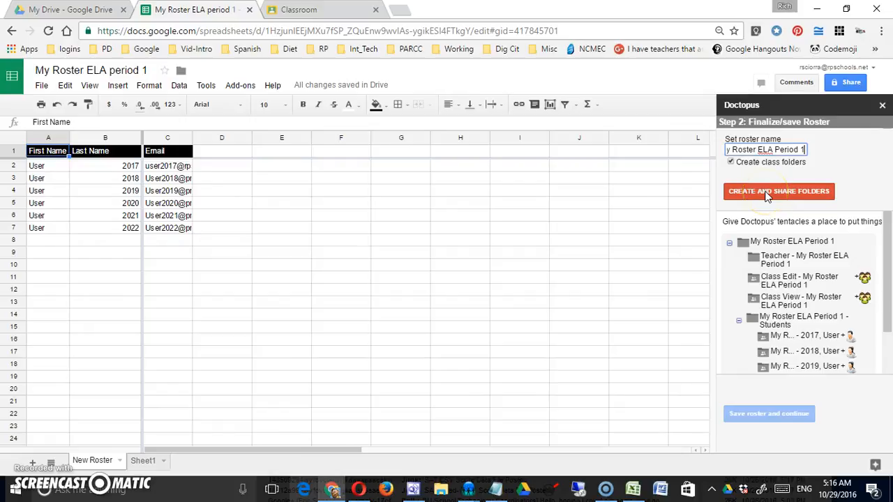
Create and share the class folders for My Roster ELA Period 1, letting Doctopus generate a folder for each student
click(767, 193)
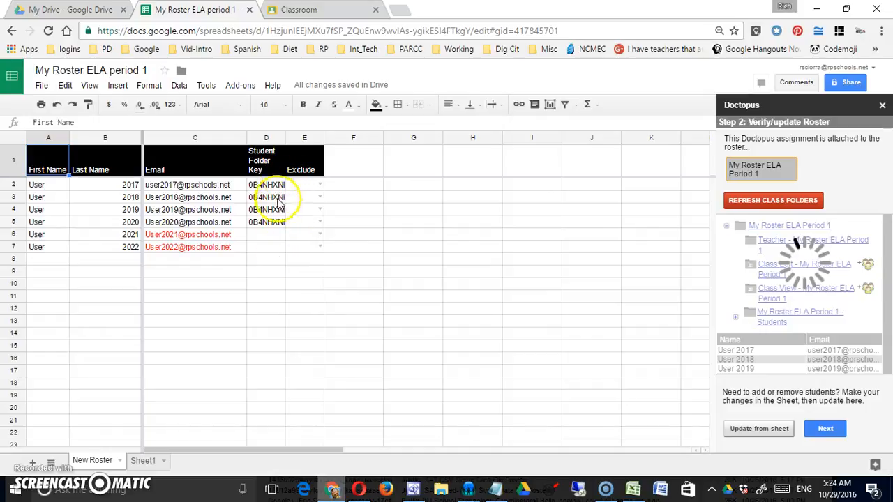
mouse_move(291, 172)
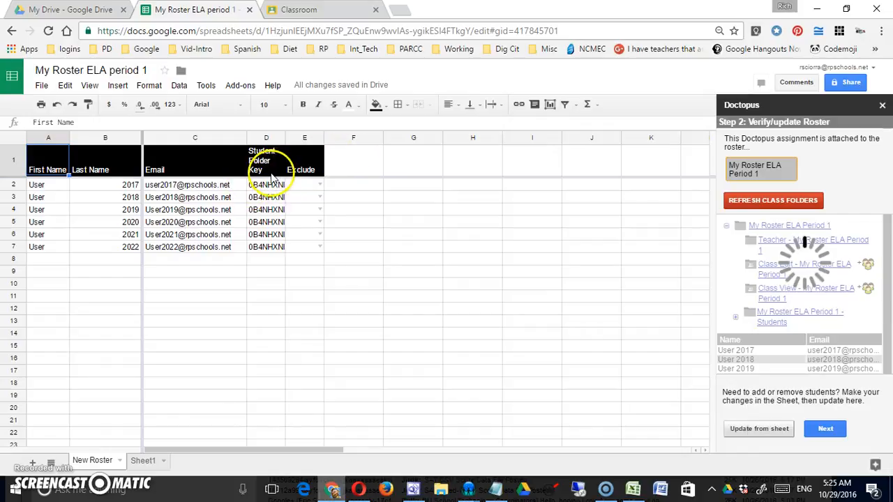
click(300, 270)
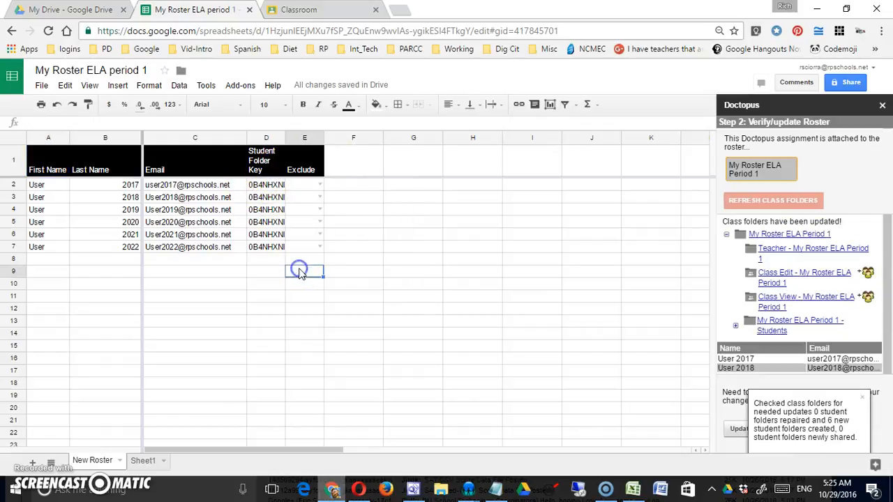
Mark User 2018 and User 2020 as Exclude in the roster
click(320, 198)
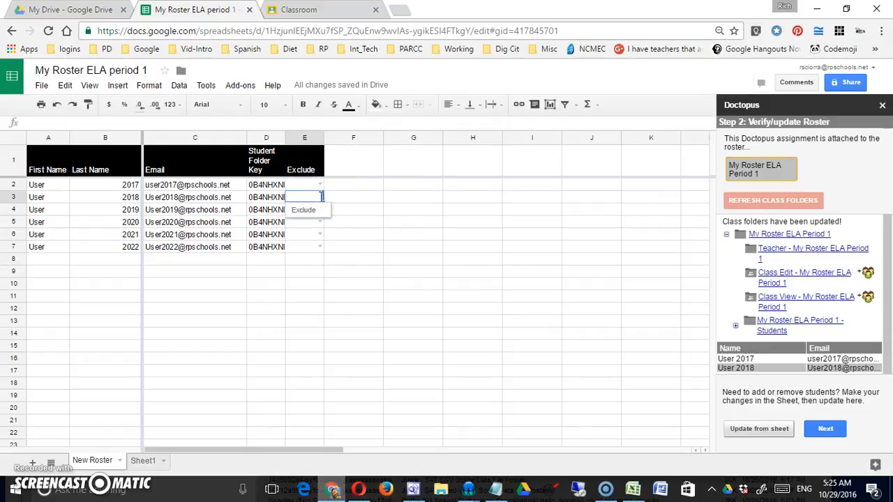
click(315, 212)
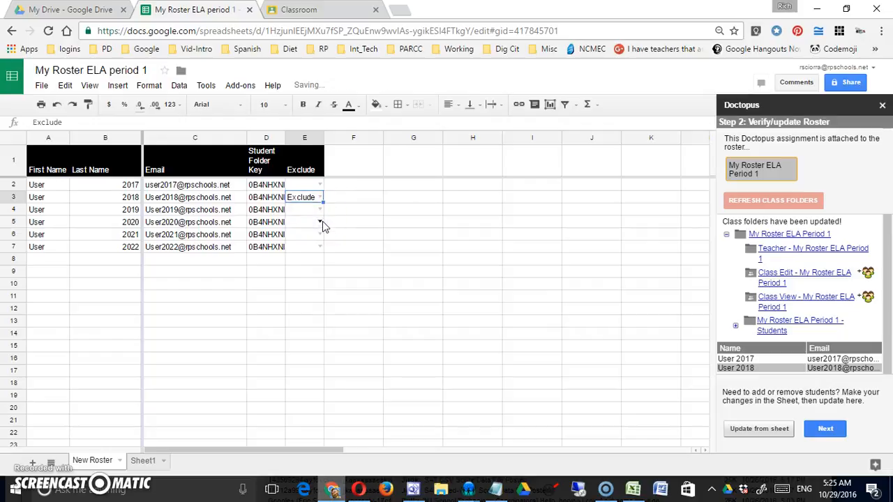
click(321, 222)
click(318, 235)
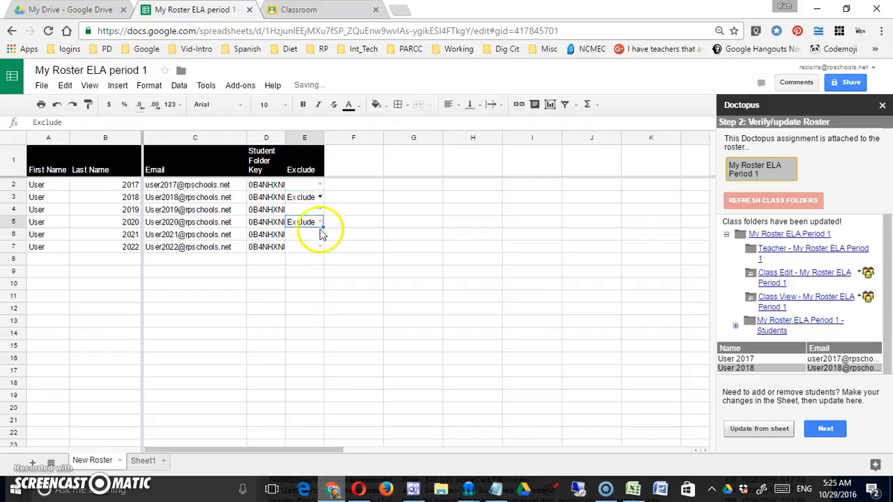
Clear the Exclude marks from User 2018 and User 2020 in the roster
click(322, 223)
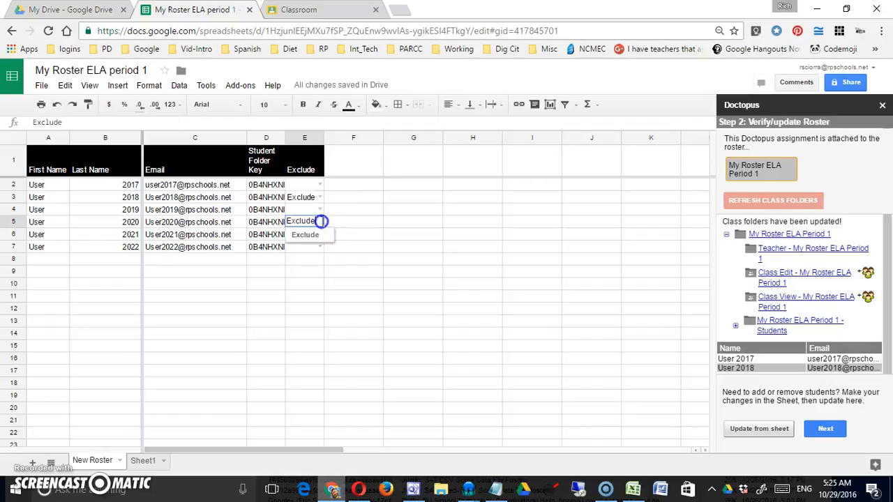
click(356, 257)
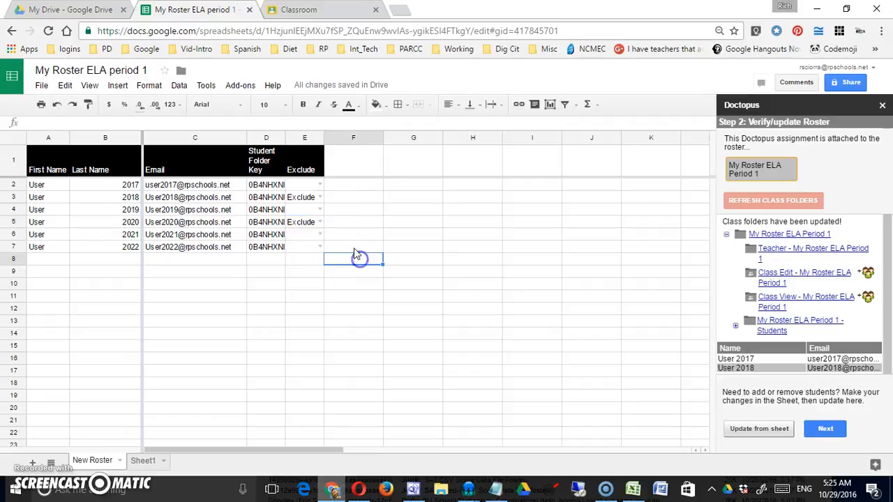
click(322, 222)
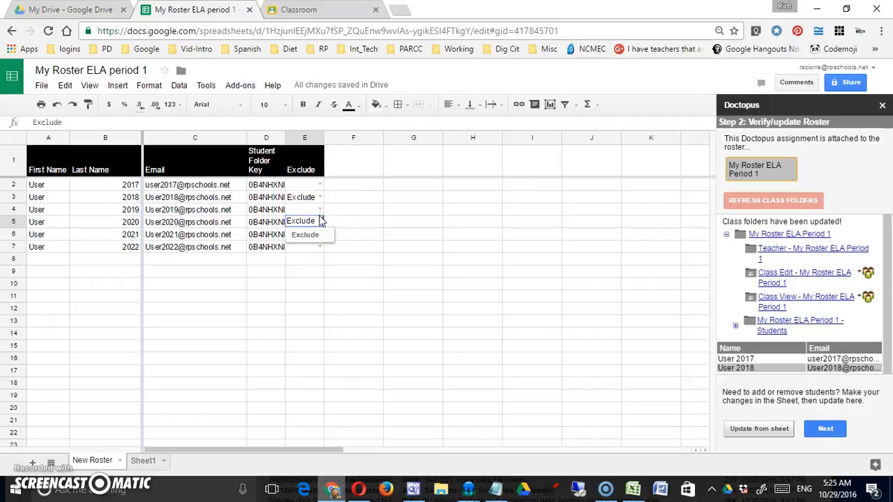
click(312, 198)
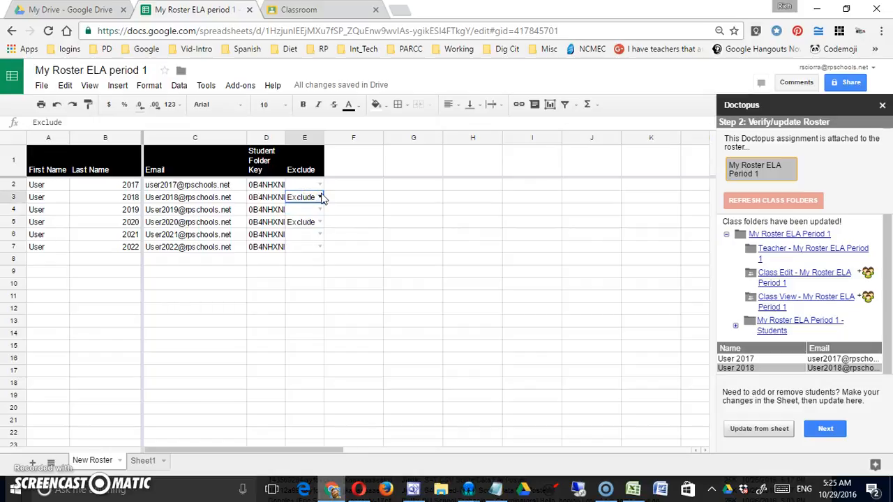
key(Delete)
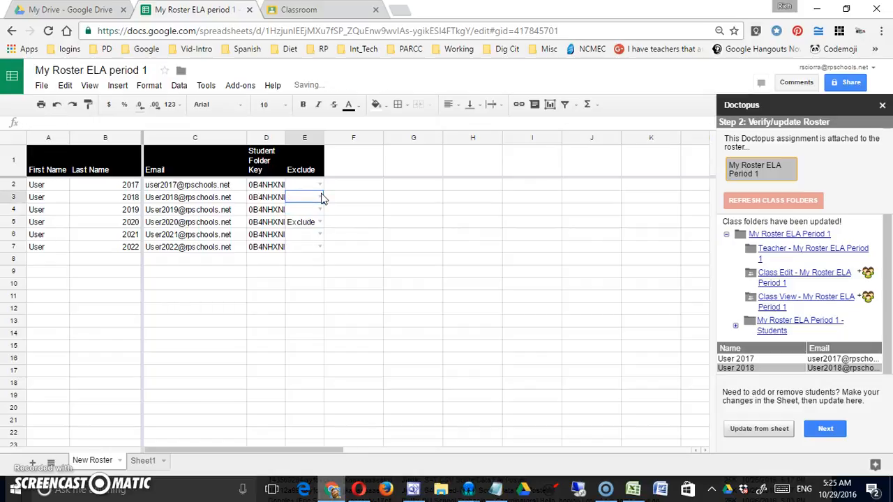
click(296, 219)
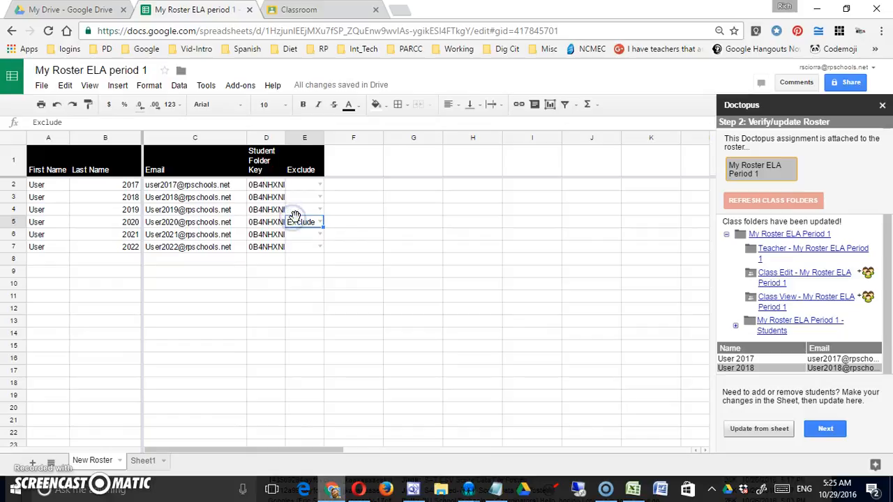
key(Delete)
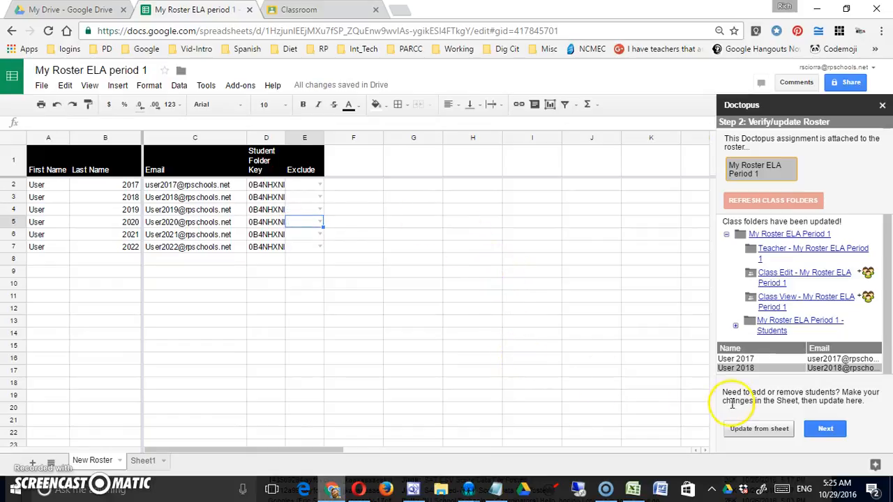
Continue past the verified roster, review the sharing arrangement descriptions and set the sharing type to individual - all the same
click(824, 430)
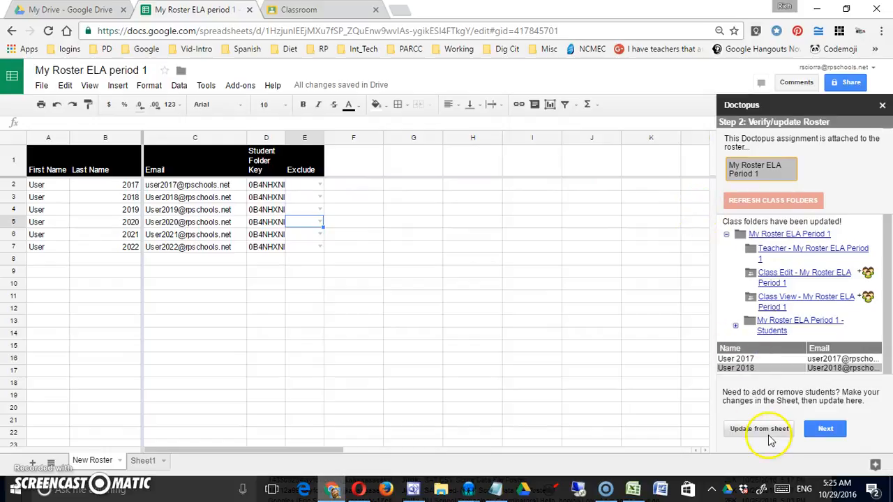
click(826, 430)
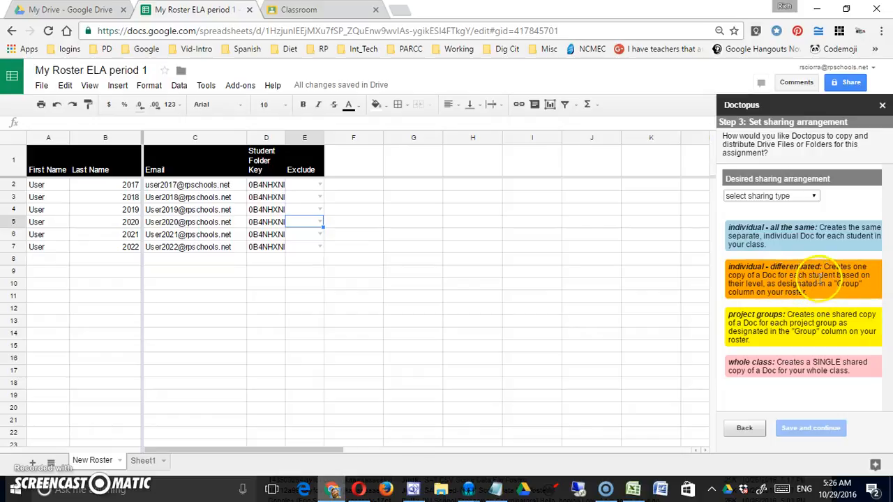
drag(776, 284, 838, 292)
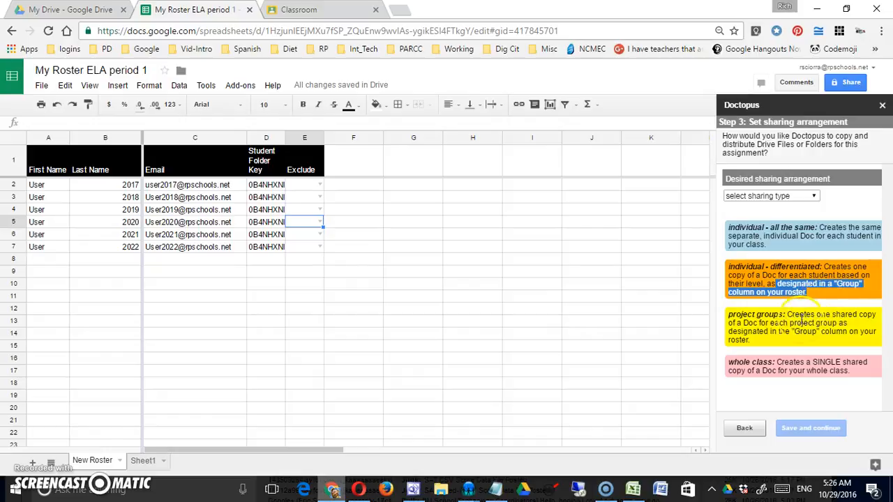
drag(797, 315, 841, 335)
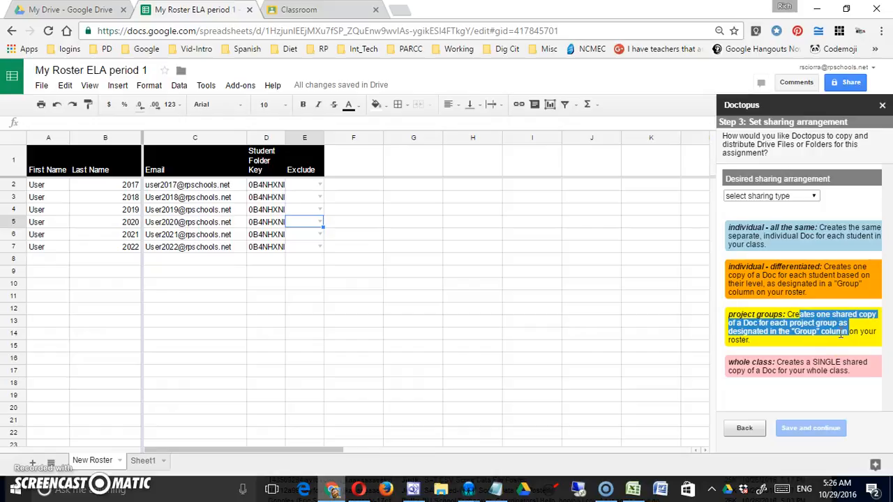
click(808, 373)
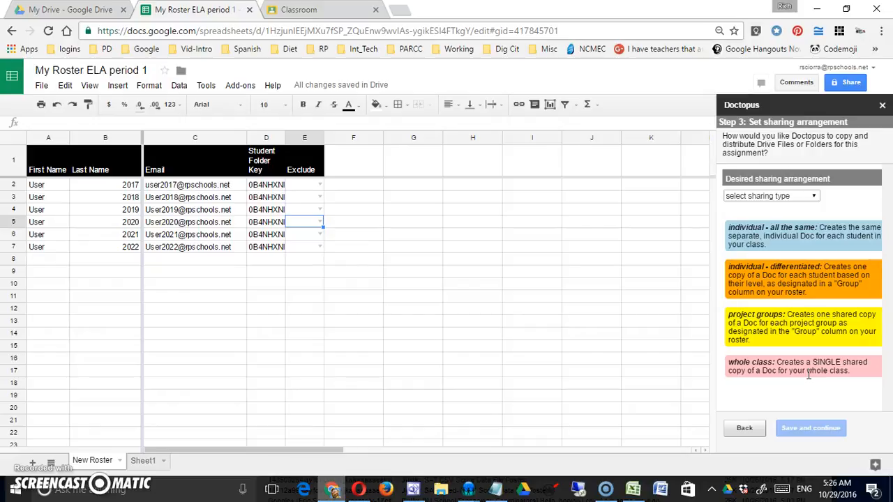
click(808, 197)
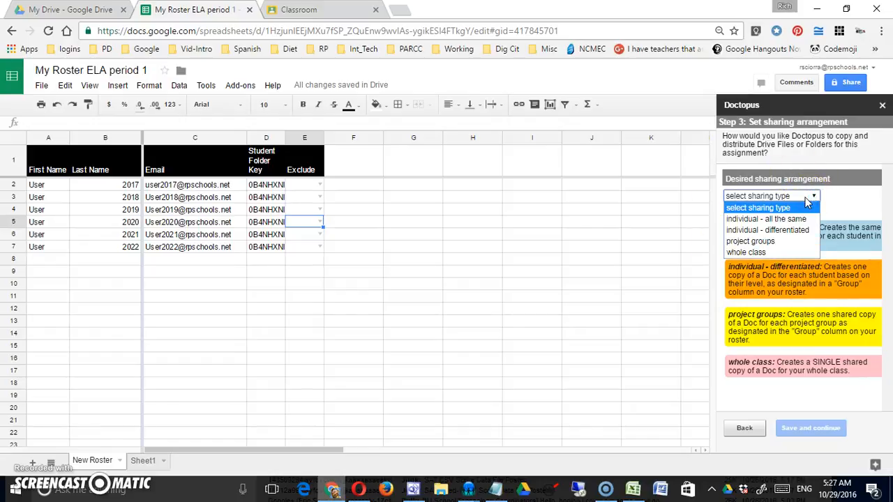
click(798, 219)
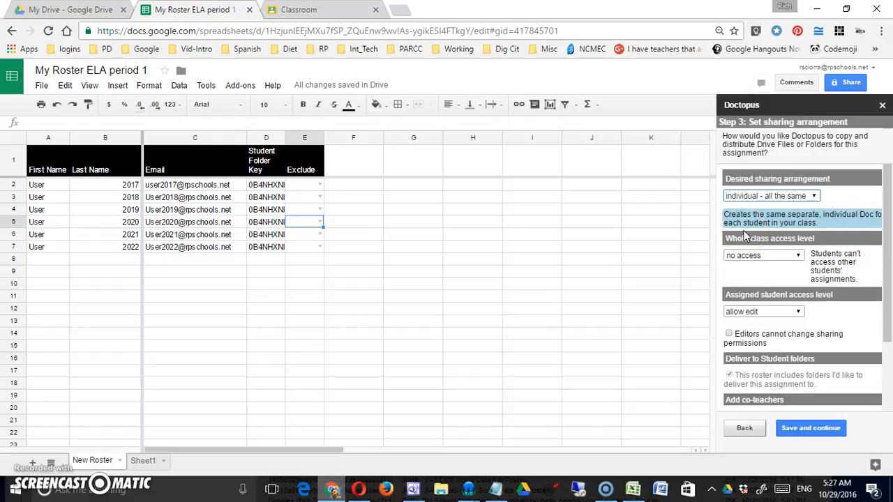
Review the available access levels for the whole class and for the assigned students
click(798, 256)
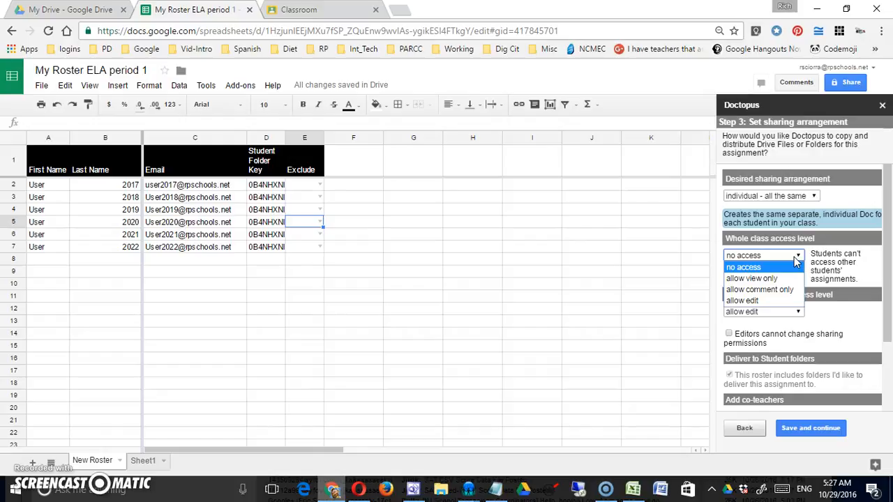
click(771, 301)
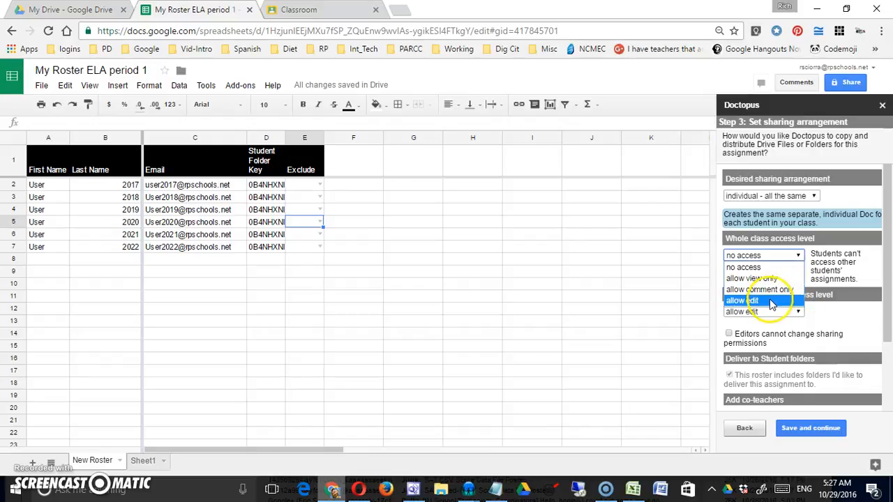
click(830, 274)
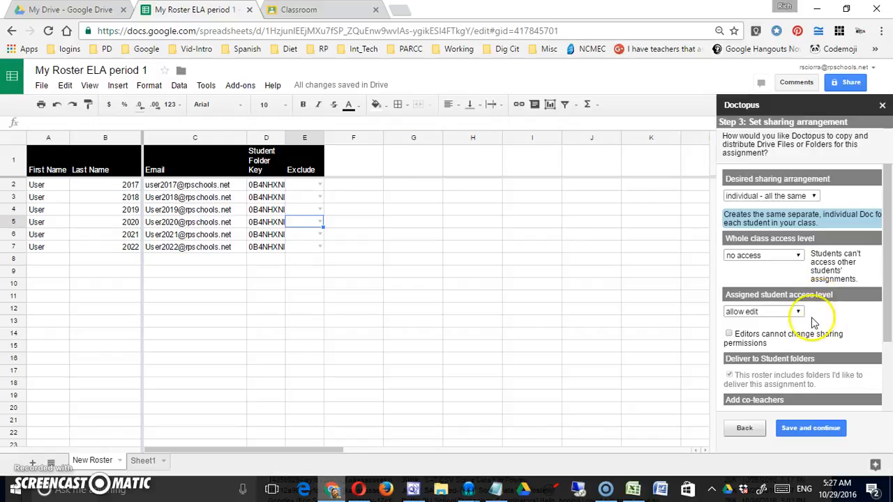
click(774, 314)
click(780, 321)
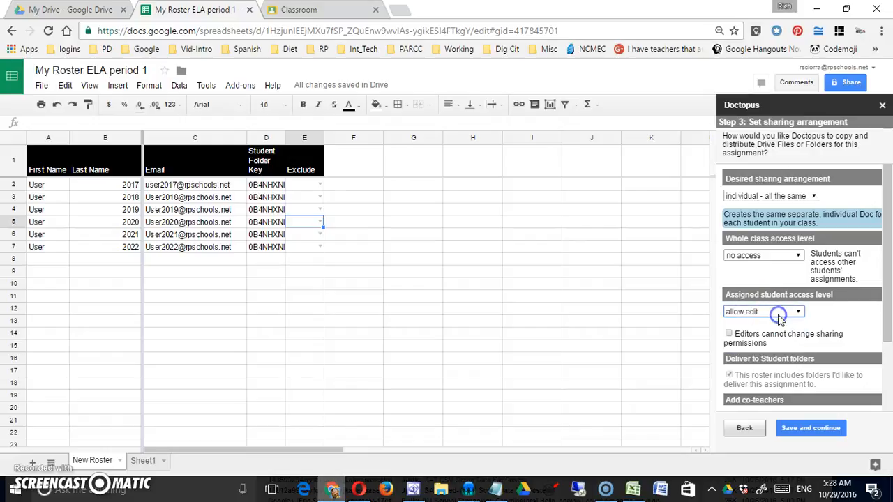
click(765, 311)
click(846, 322)
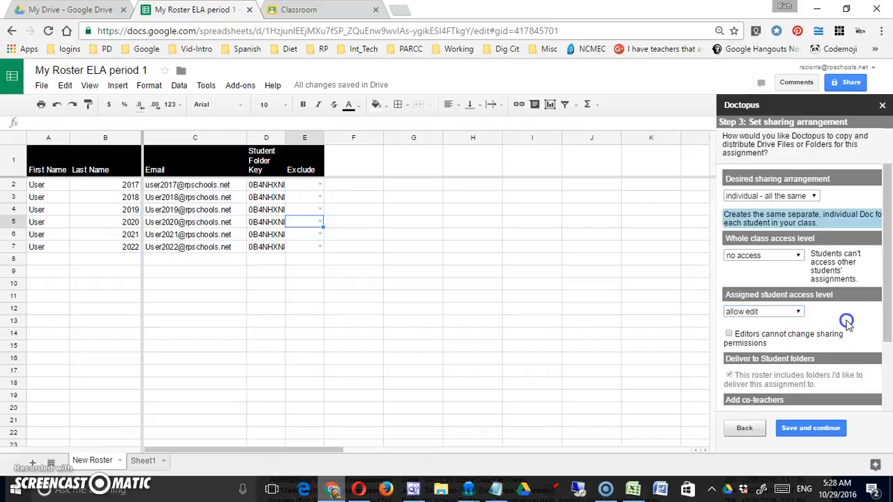
Prevent editors from changing sharing permissions and save the sharing arrangement with the co-teachers field empty
click(729, 335)
drag(887, 291, 889, 378)
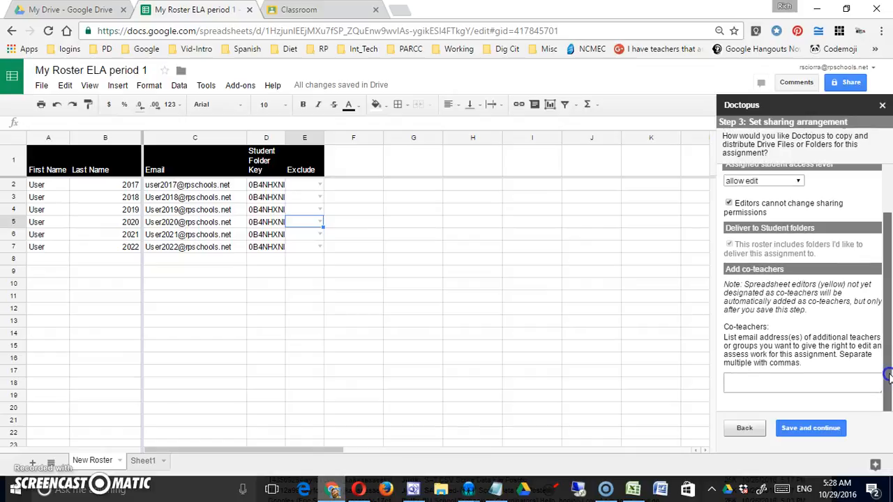
click(830, 386)
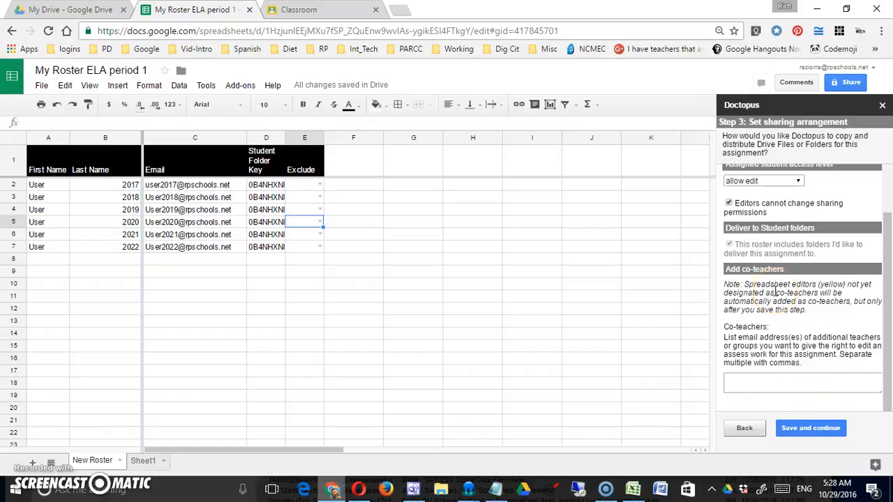
click(809, 428)
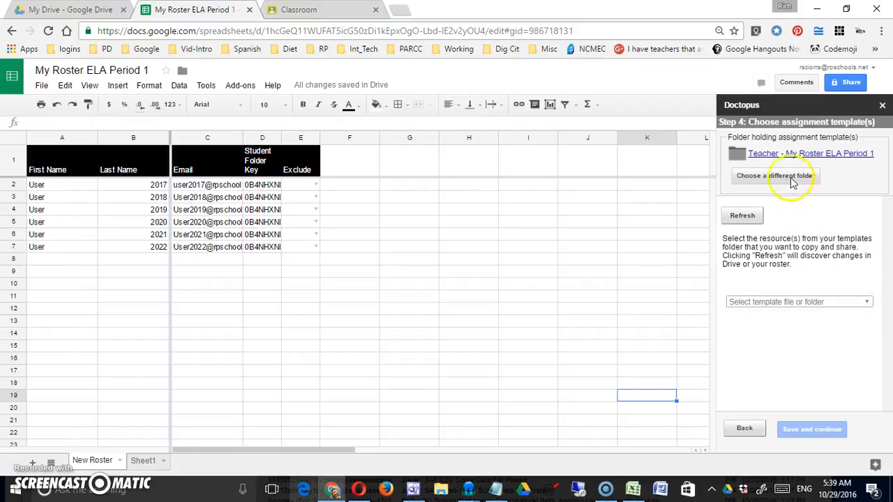
Open the Teacher - My Roster ELA Period 1 folder in Drive and start adding a new item to it
click(786, 154)
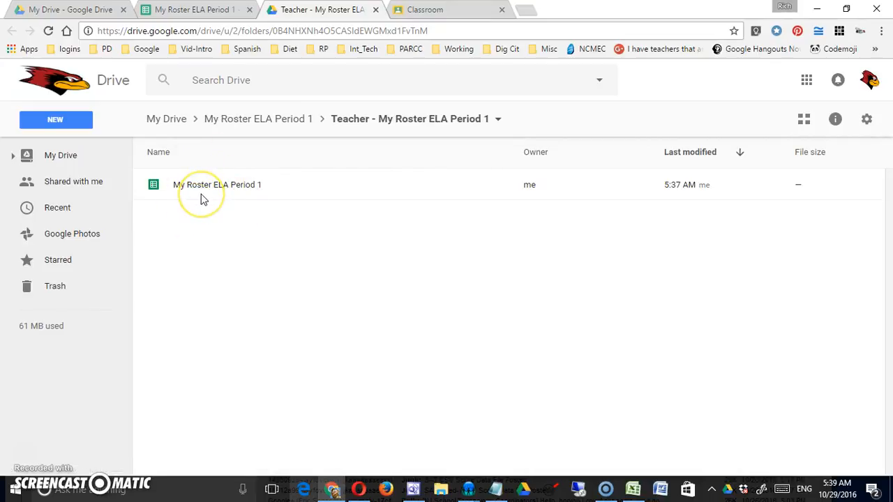
click(70, 120)
click(76, 233)
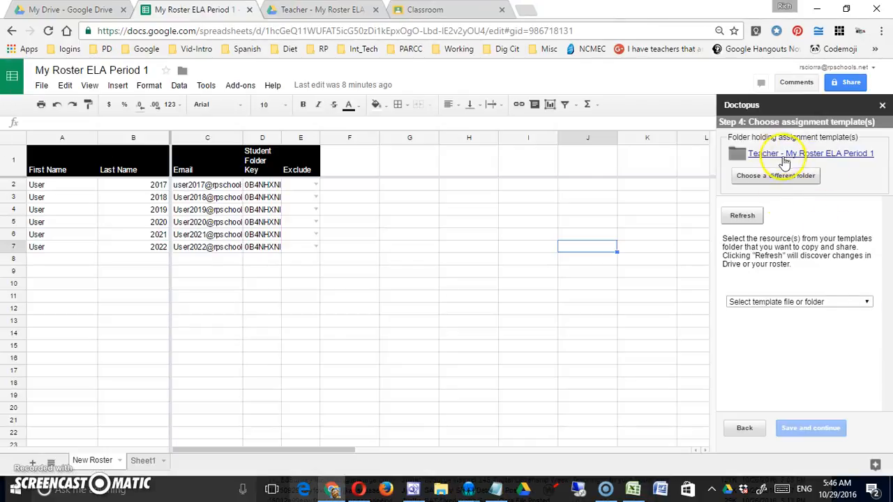
Refresh the template list, choose Document - Assignment 1 as the assignment template and save the choice
click(742, 215)
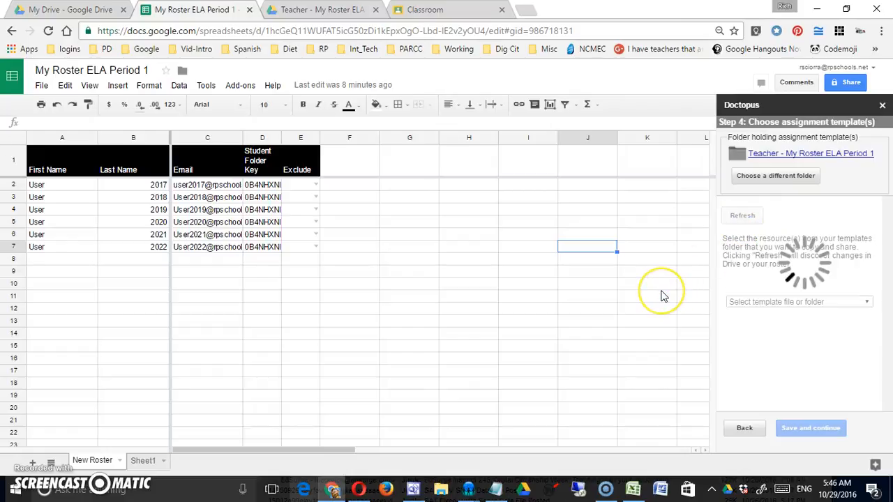
click(860, 301)
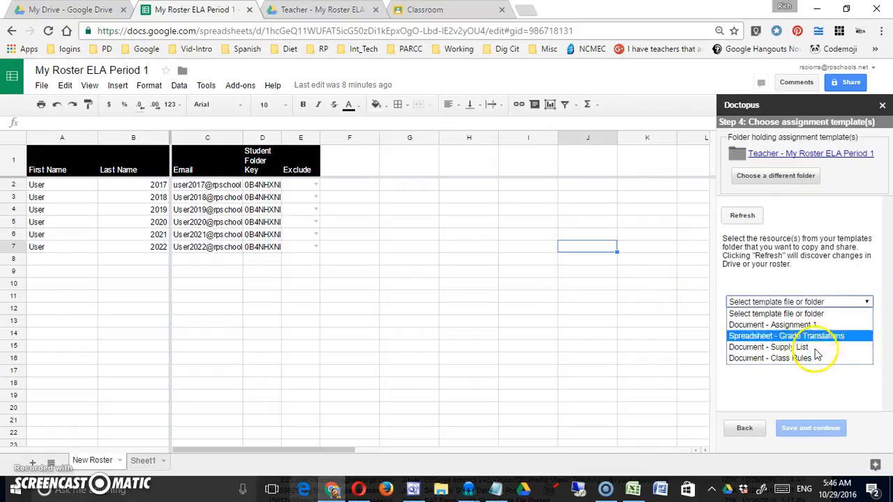
click(782, 326)
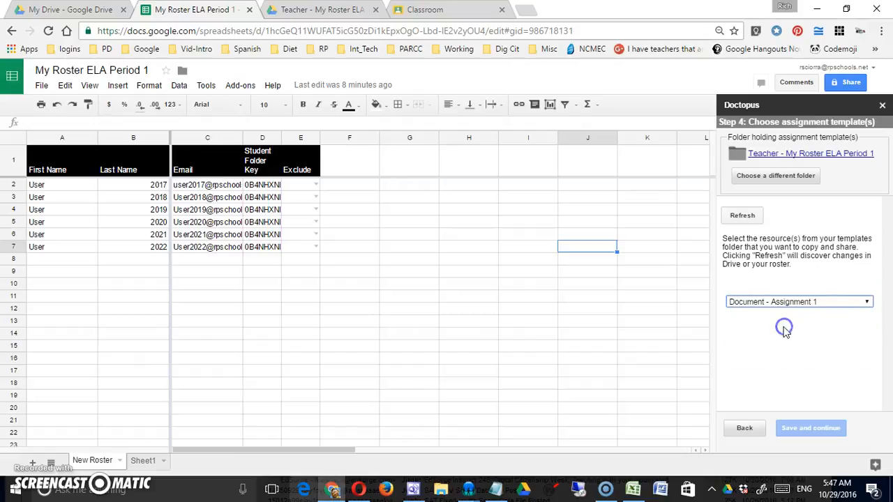
click(832, 303)
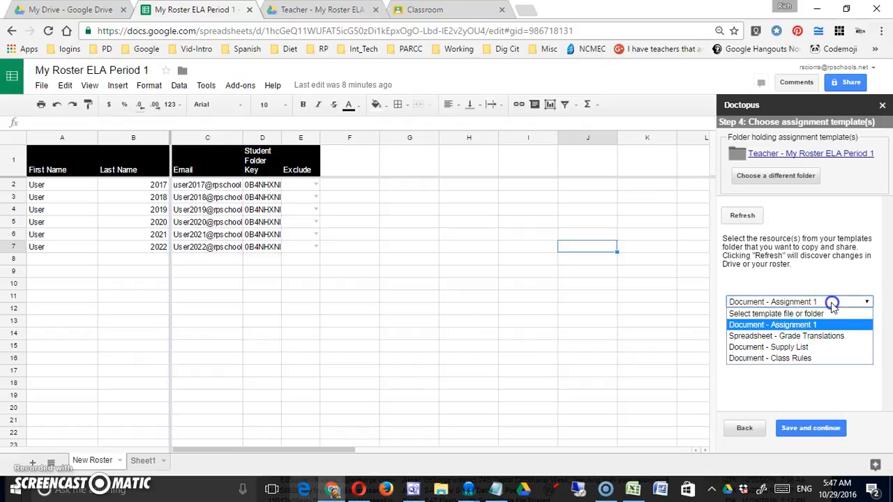
click(785, 325)
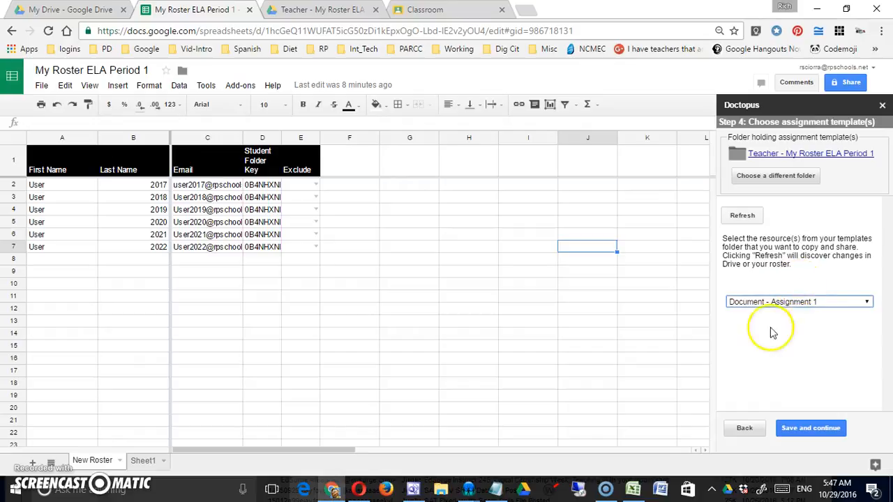
click(803, 427)
click(795, 433)
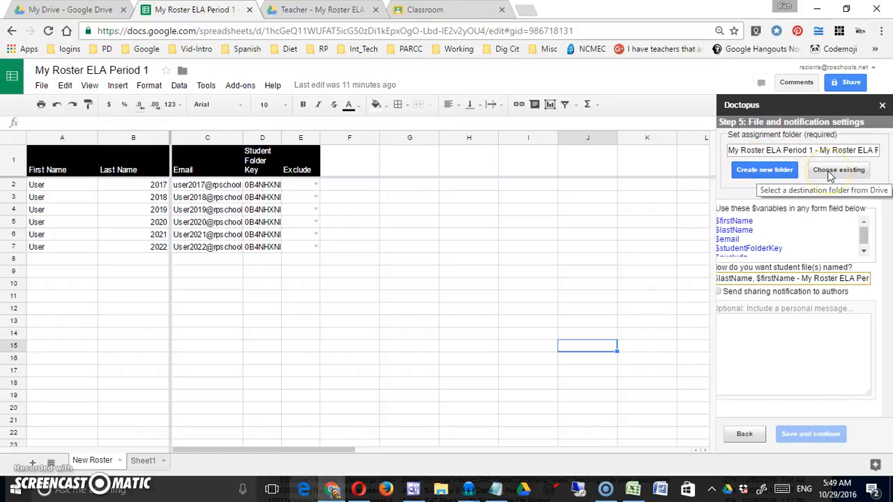
Name the assignment folder My Roster ELA Period 1 - Assignment 1 - 10/29/16 and create it as a new folder
click(788, 176)
drag(814, 151, 887, 152)
click(776, 154)
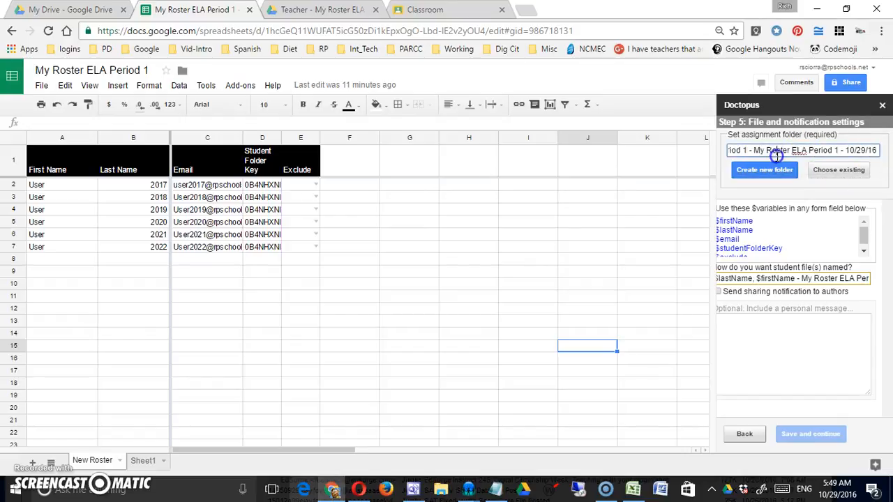
drag(756, 152, 841, 154)
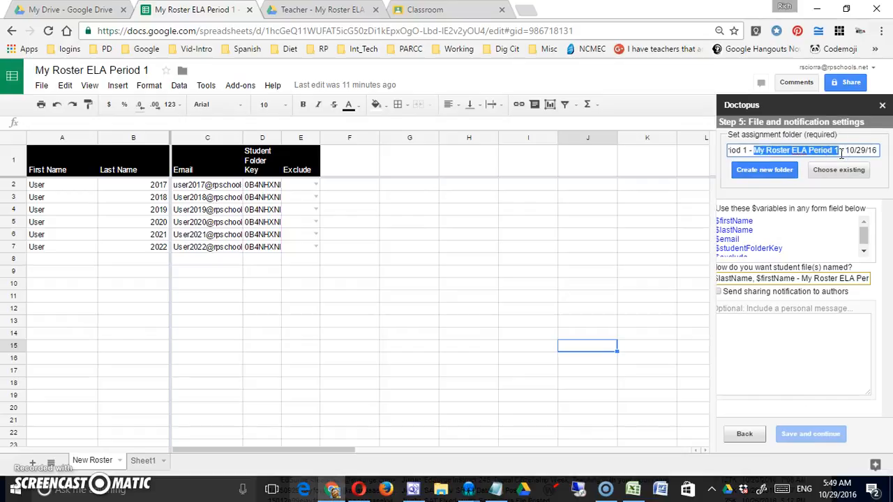
text(Assignment 1 -)
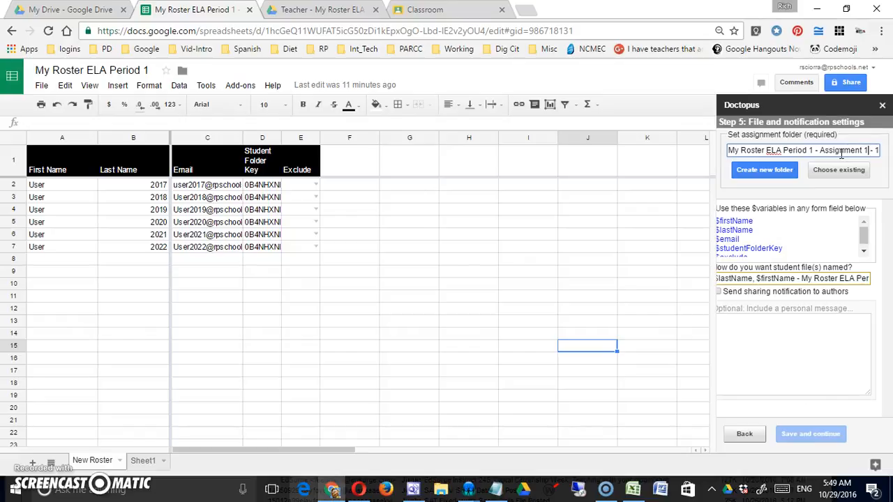
click(765, 169)
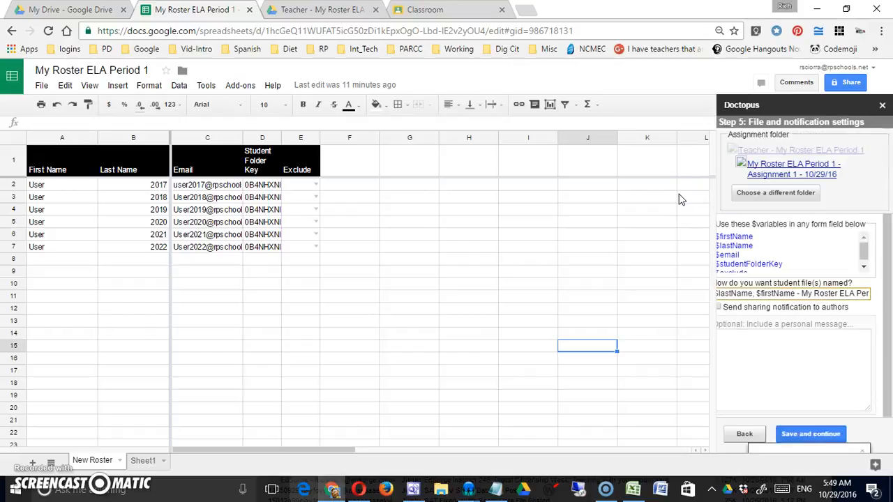
Turn on the sharing notification to authors
click(719, 307)
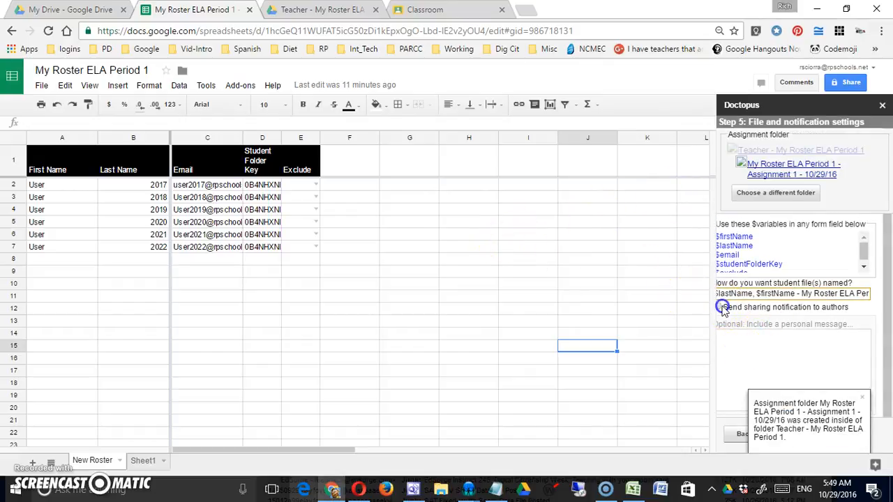
click(741, 349)
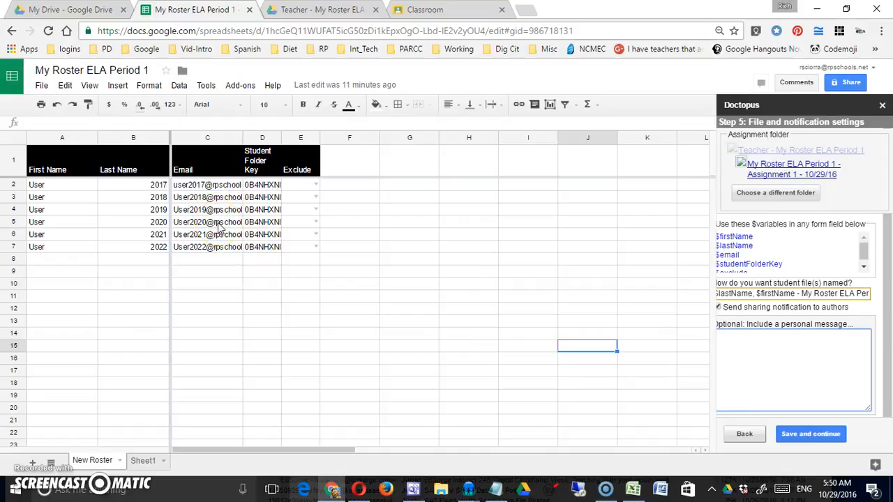
click(718, 307)
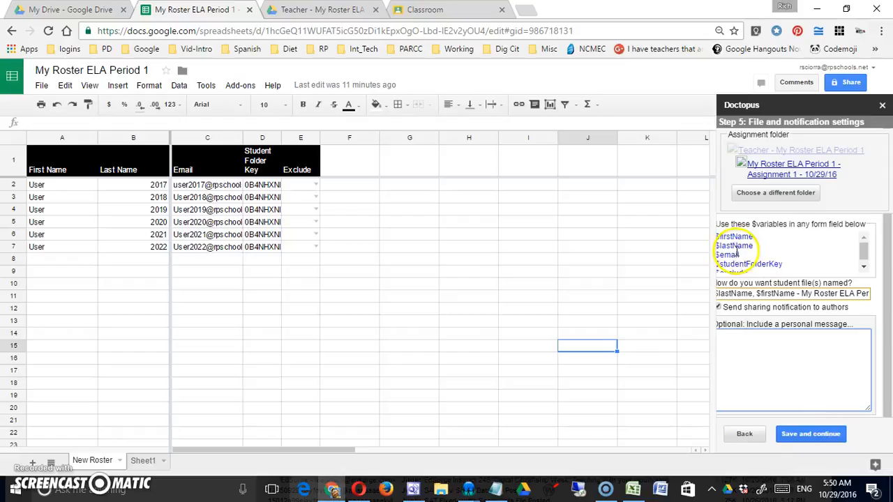
Write a personal message that opens with the variable $firstName and a comma, followed by lines of filler text
drag(863, 252, 861, 240)
click(748, 355)
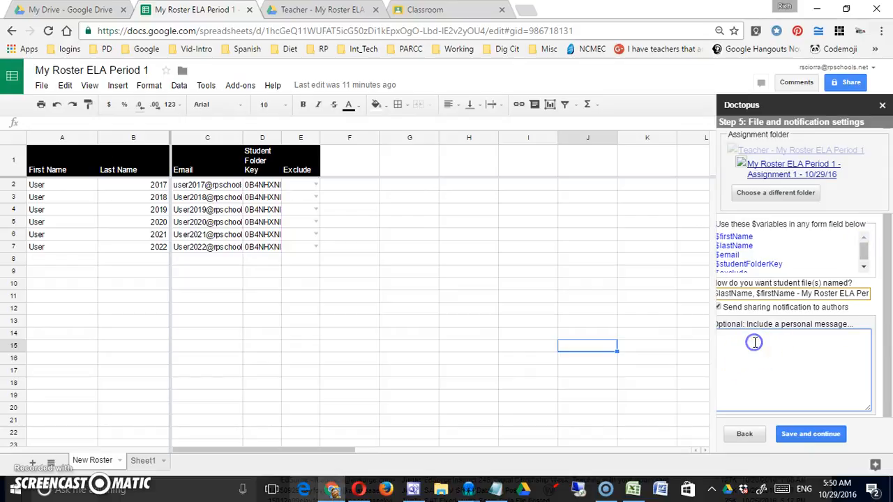
click(780, 348)
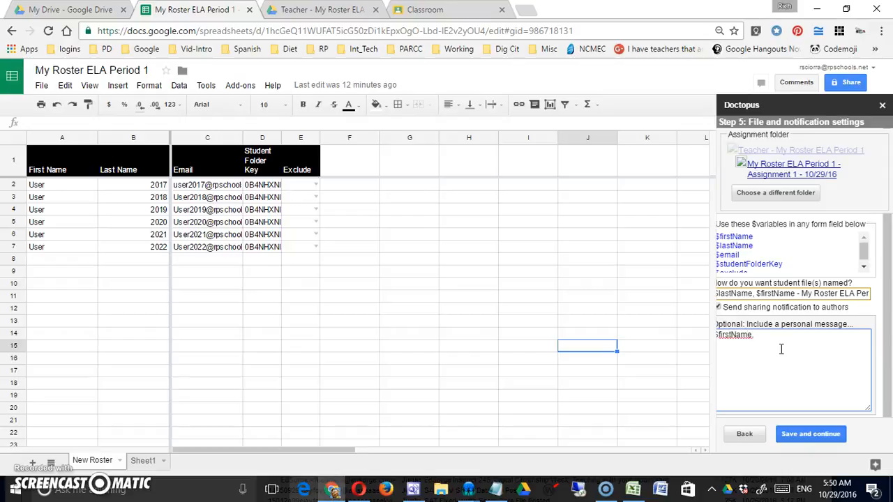
key(Return)
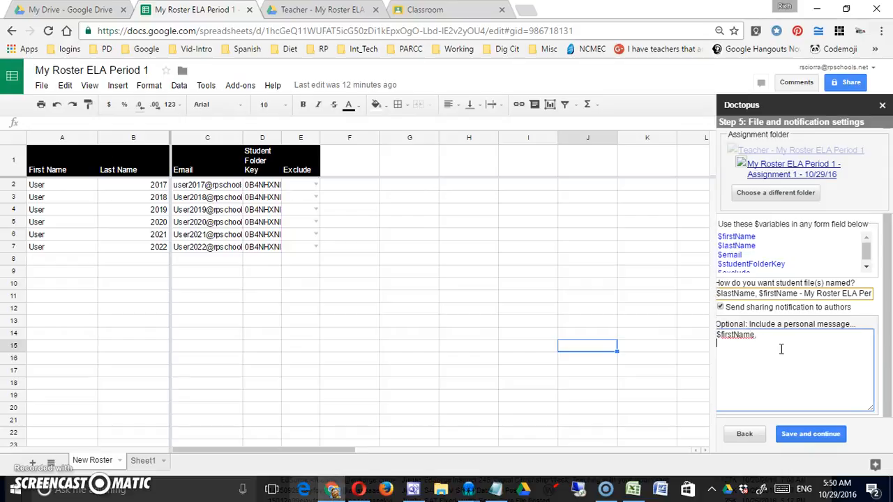
text(asfdlakdjkfdas fsaslfl aslfjsaldf salfjsalfjsalf salfjsalf jsdlafj salf jadslfj saldfj aslj flasf jsl)
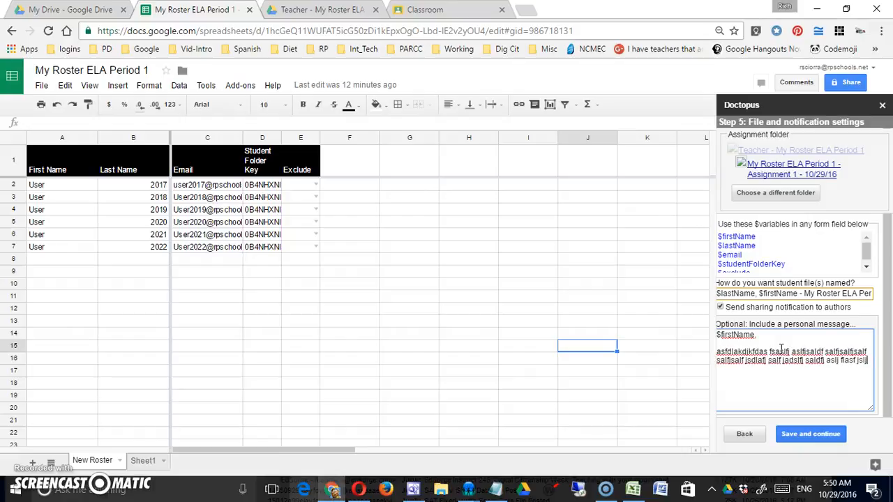
click(865, 264)
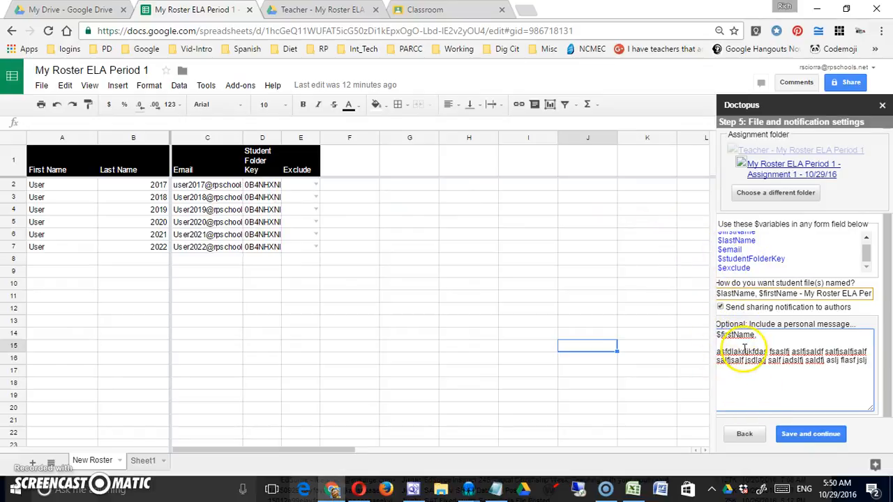
Turn off the sharing notification to authors and save the file and notification settings
click(721, 308)
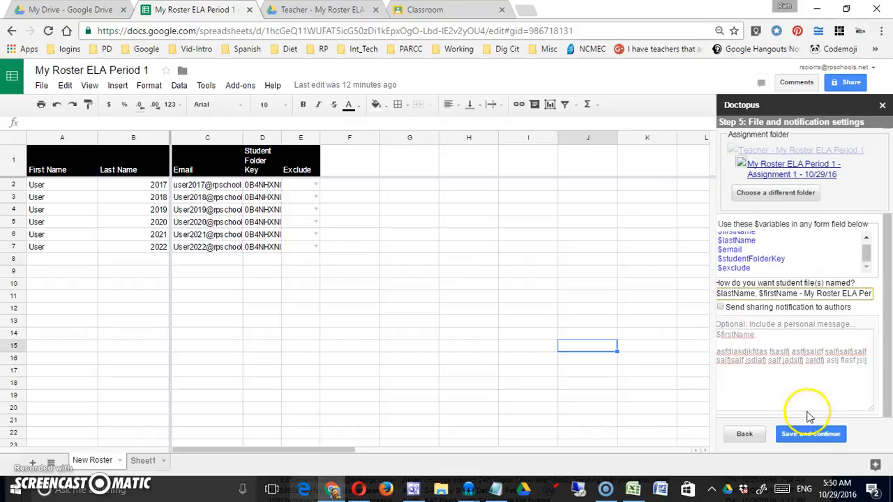
click(813, 434)
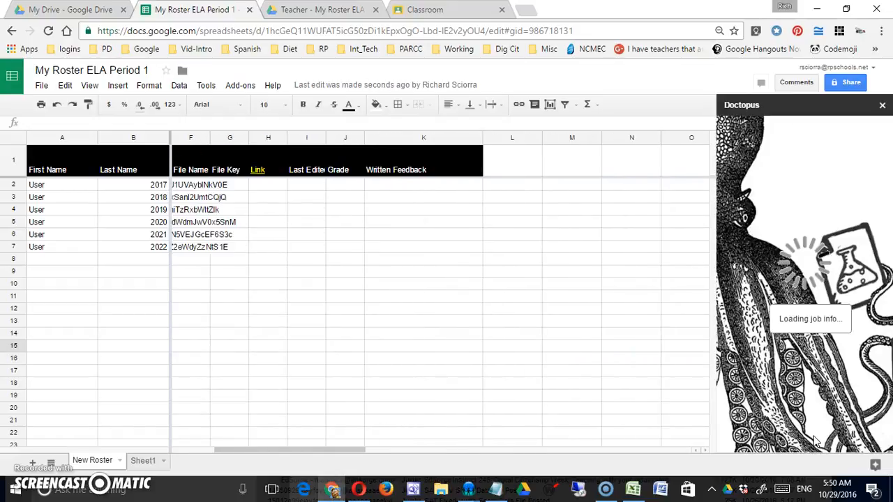
click(812, 438)
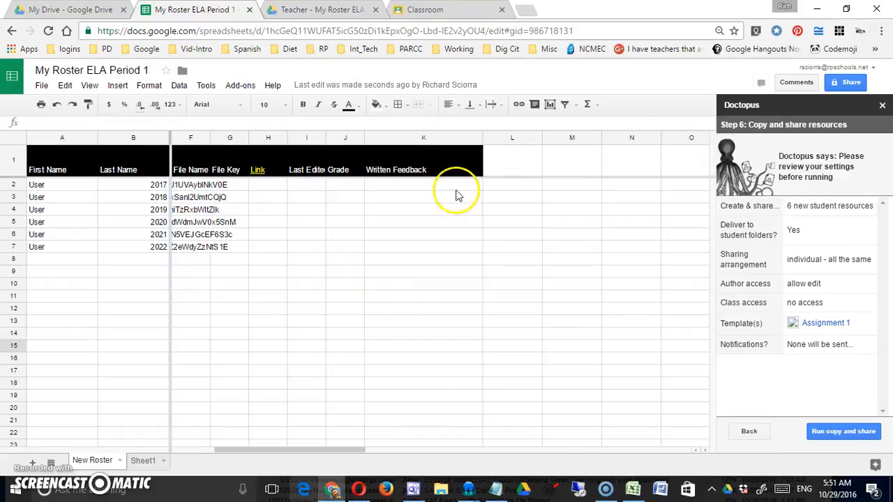
Run the copy and share job for the roster's Assignment 1 files and proceed to managing and assessing the assignment
mouse_move(255, 172)
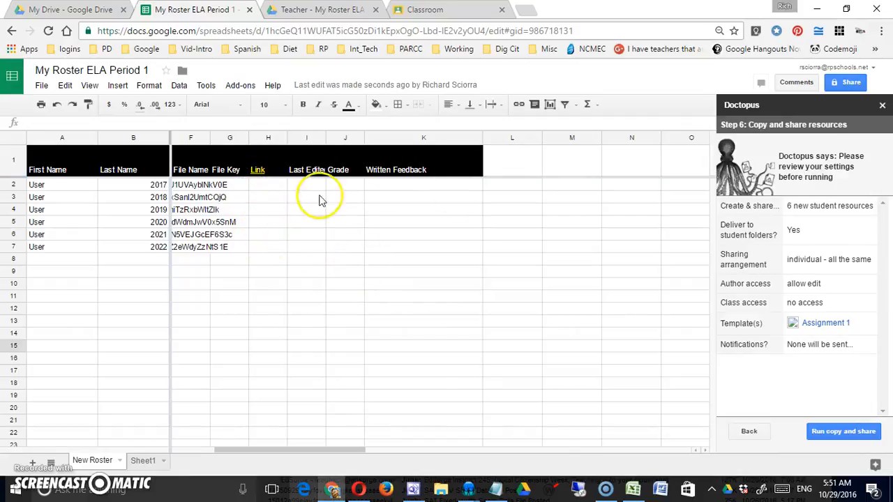
mouse_move(315, 174)
click(378, 271)
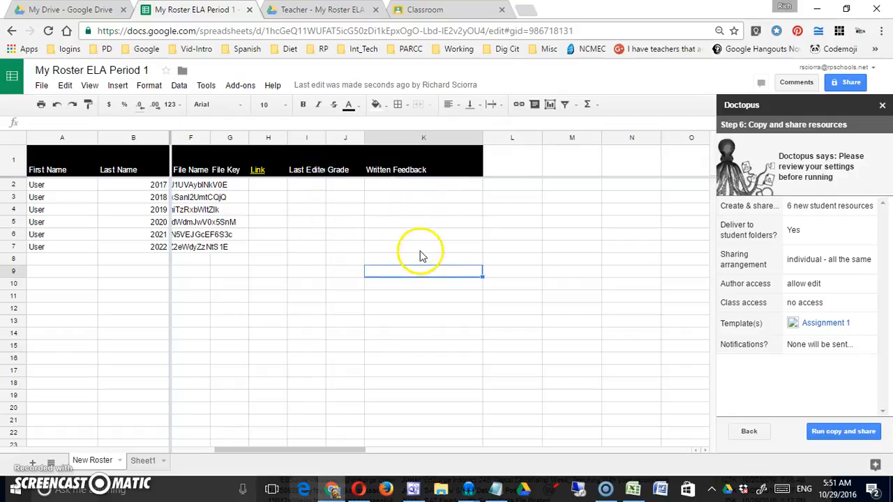
click(834, 432)
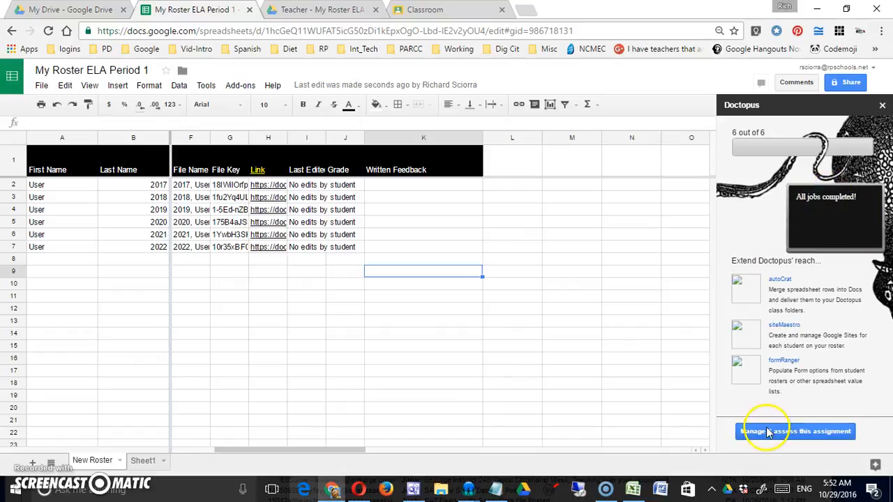
click(767, 431)
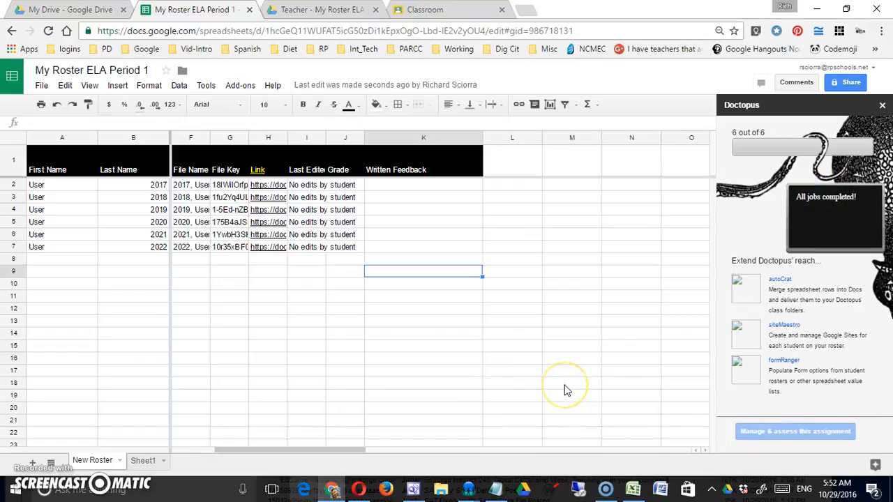